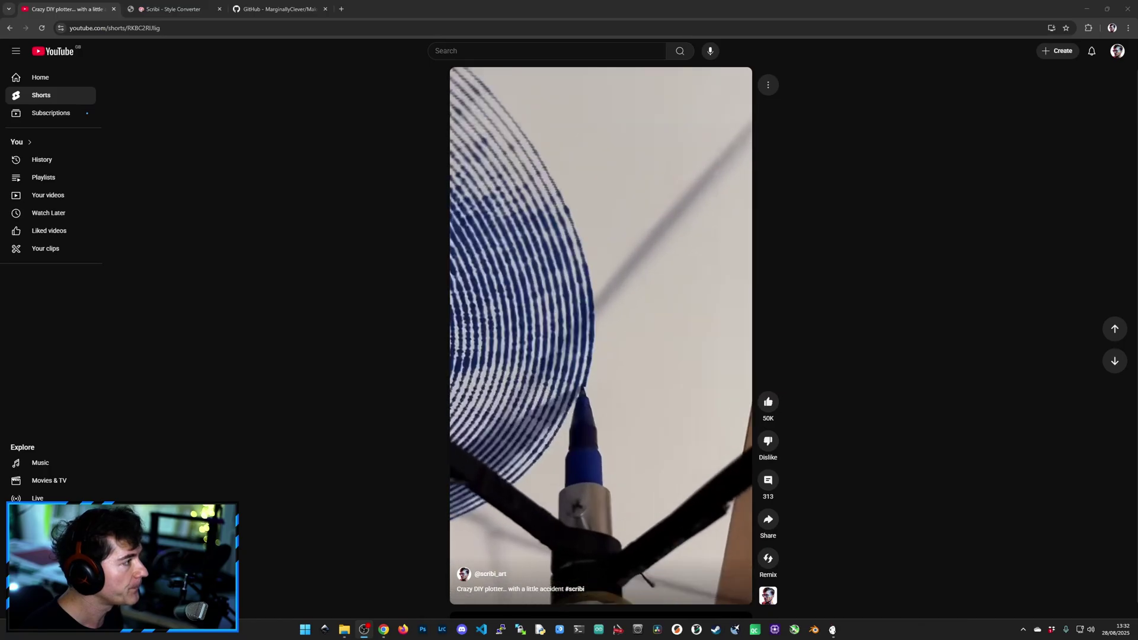
Sign in to Scribi with Twitch, upload butterfly.jpg and set the Ondine mode to Spiral.
click(189, 8)
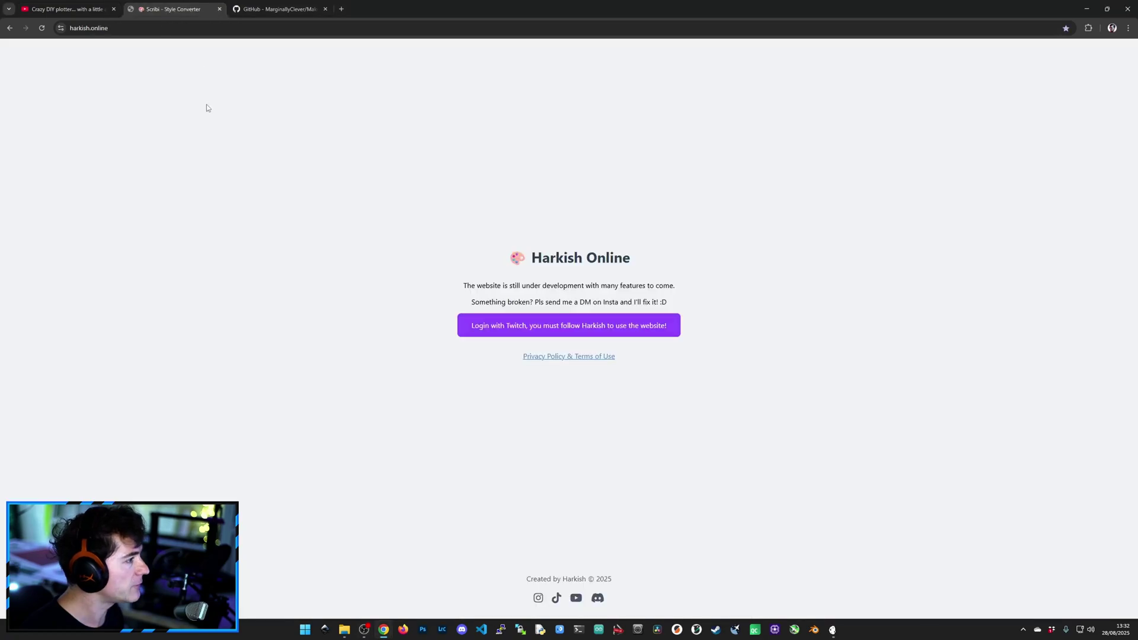
click(592, 330)
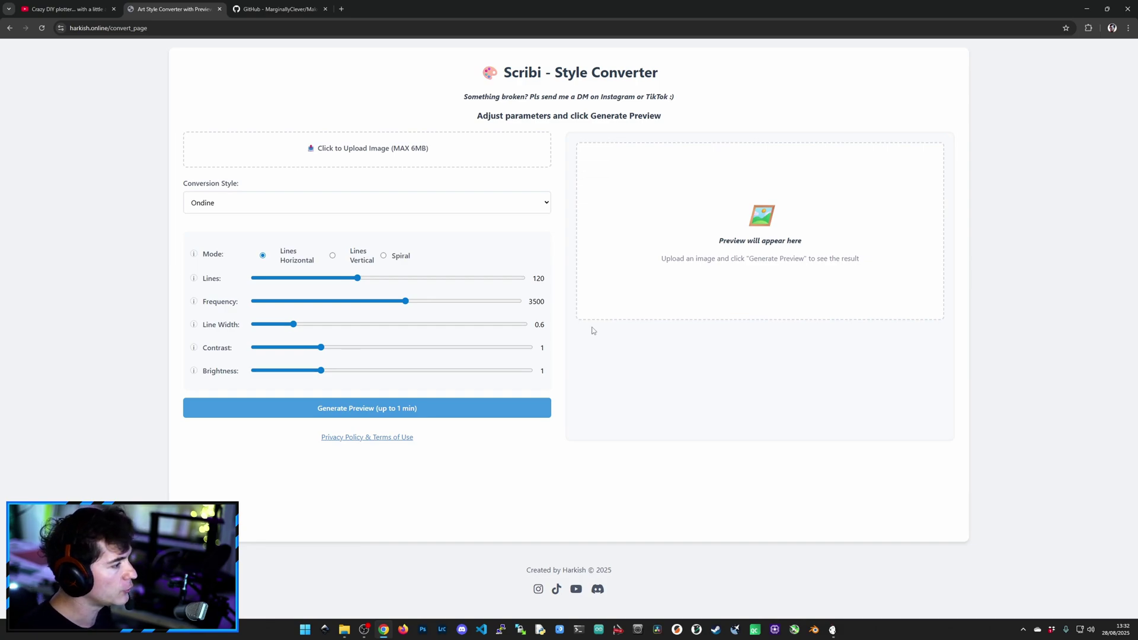
click(375, 155)
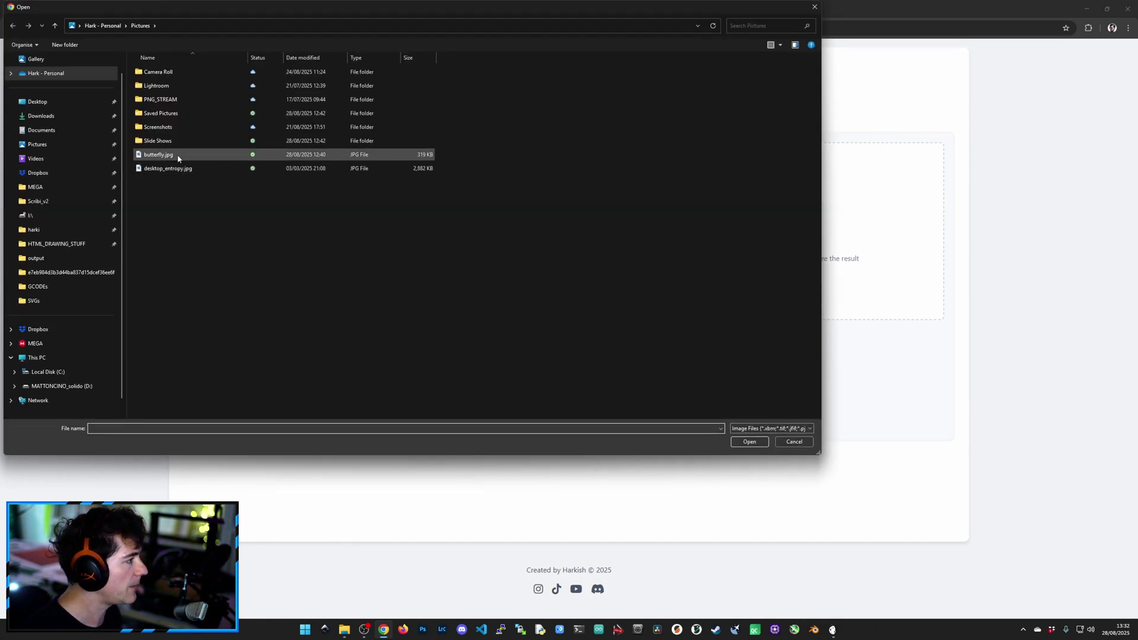
click(172, 156)
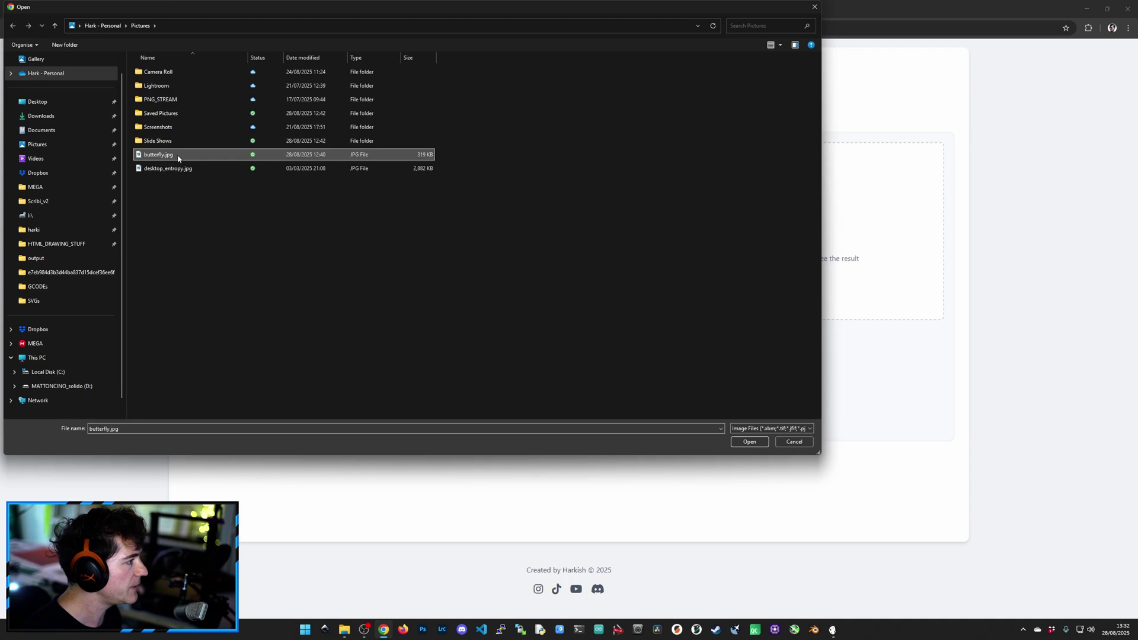
click(749, 443)
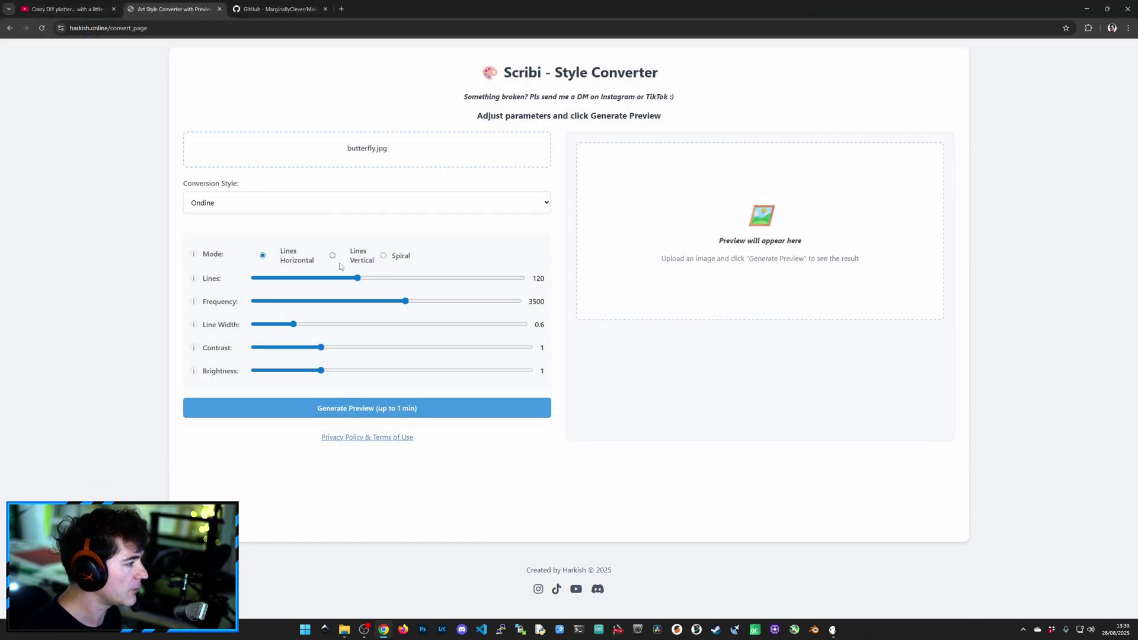
click(384, 256)
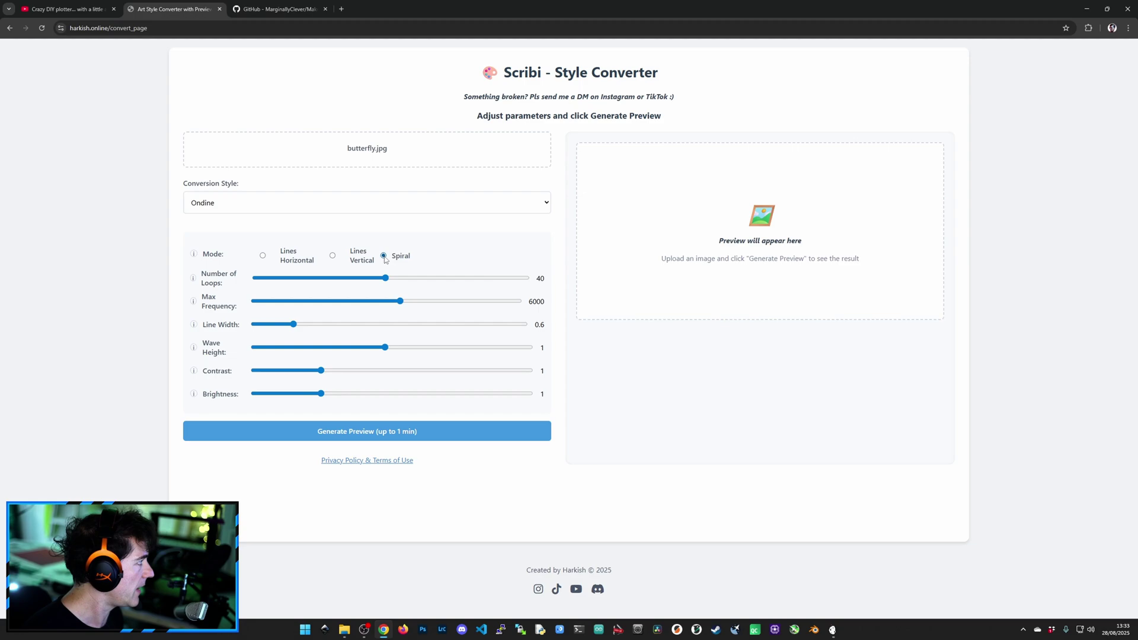
Generate the 40-loop Ondine spiral preview of butterfly.jpg.
click(380, 437)
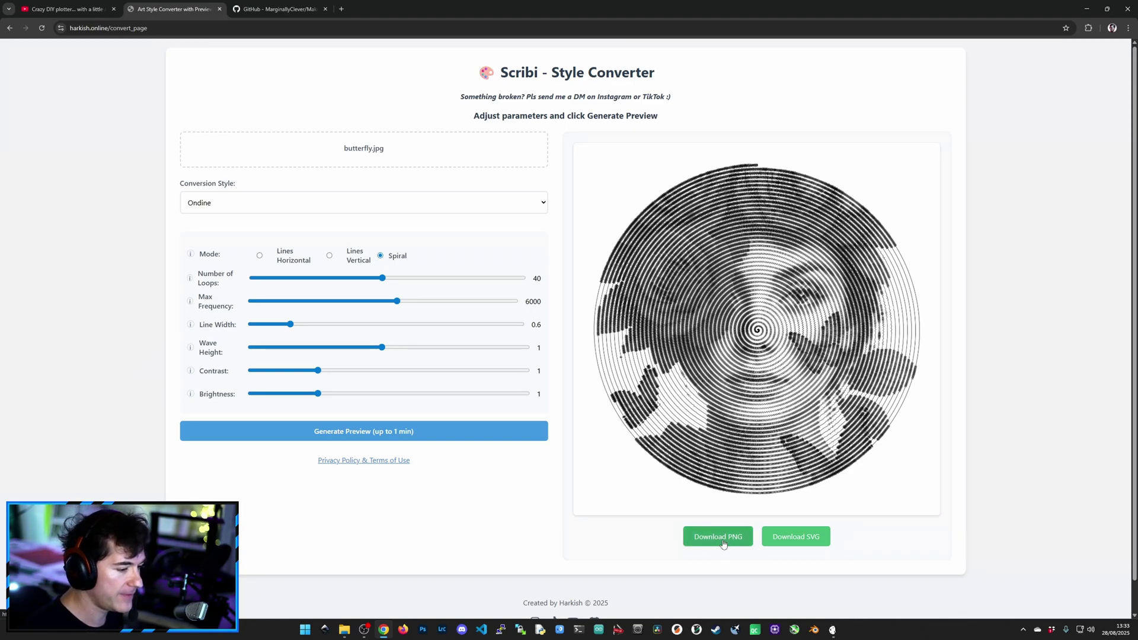
Download the spiral preview as preview (9).png and view it briefly.
click(723, 543)
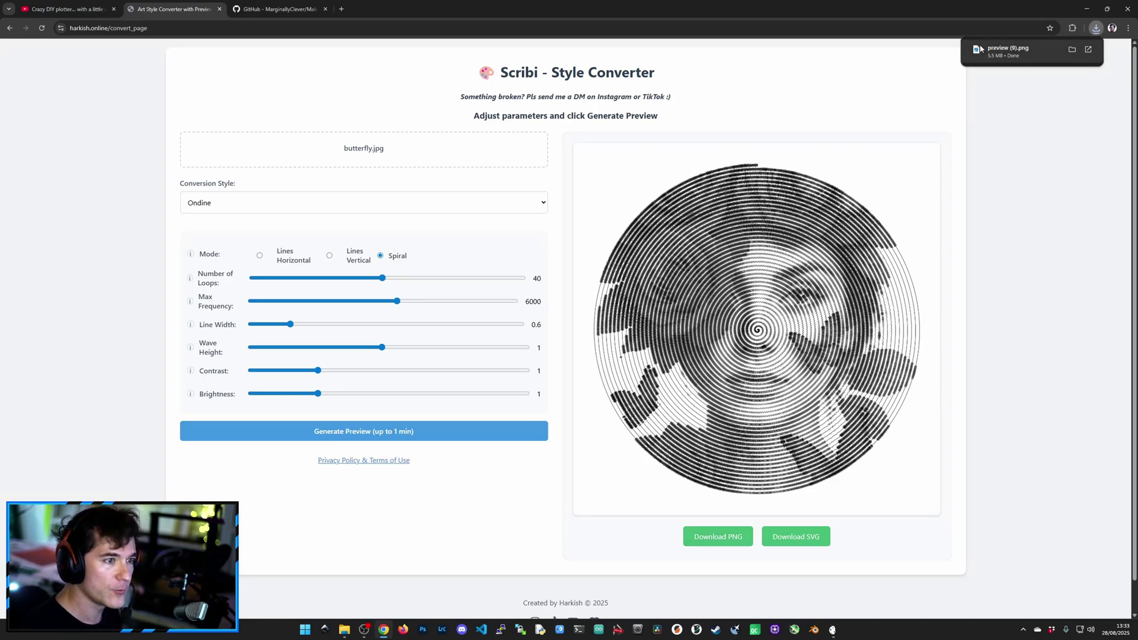
click(981, 49)
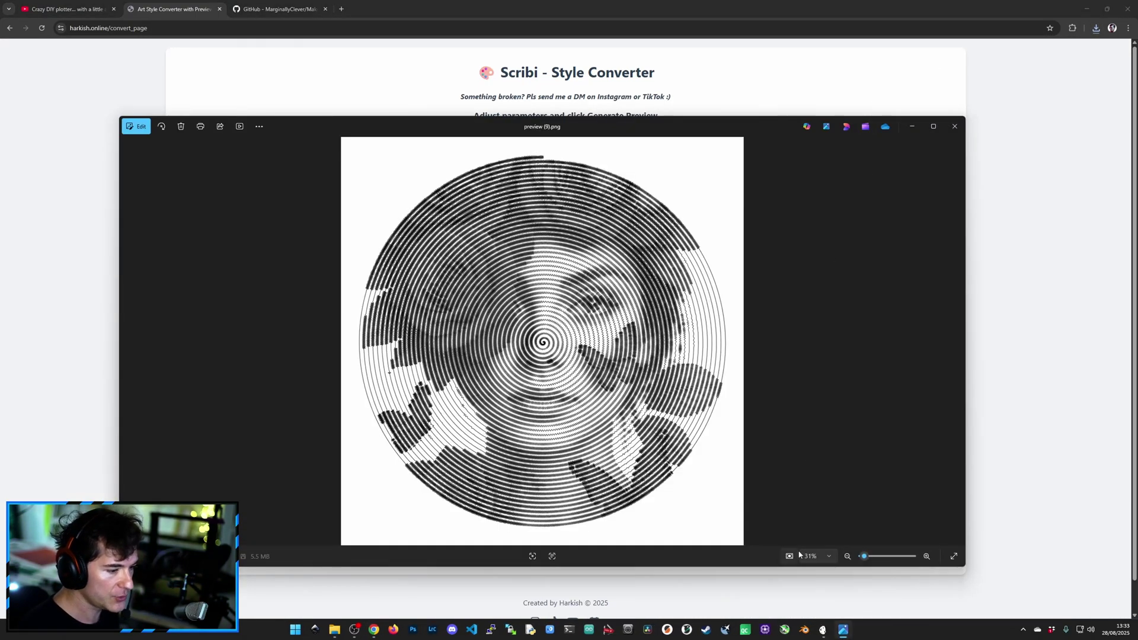
key(alt+F4)
Download the spiral as preview (9).svg and show it in the Downloads folder.
click(799, 540)
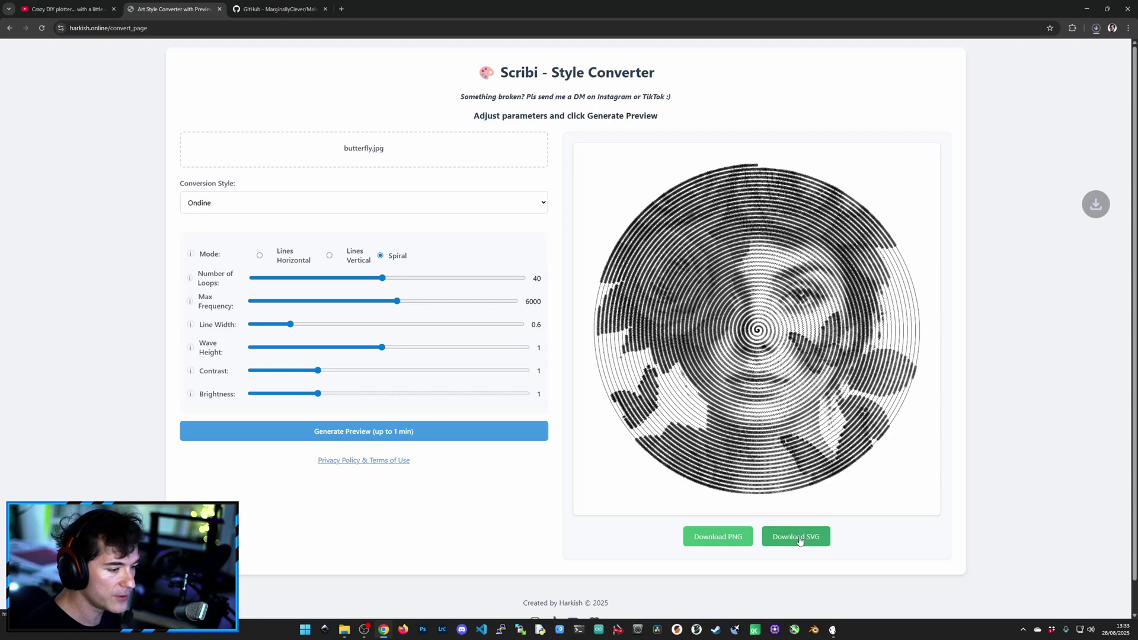
click(1096, 28)
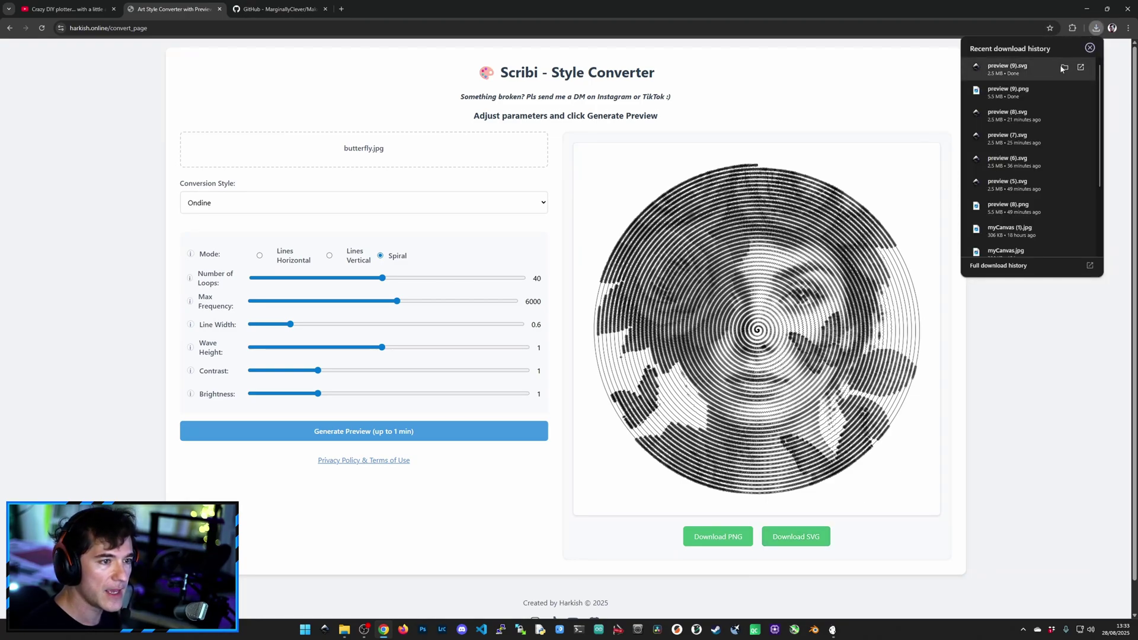
click(1064, 68)
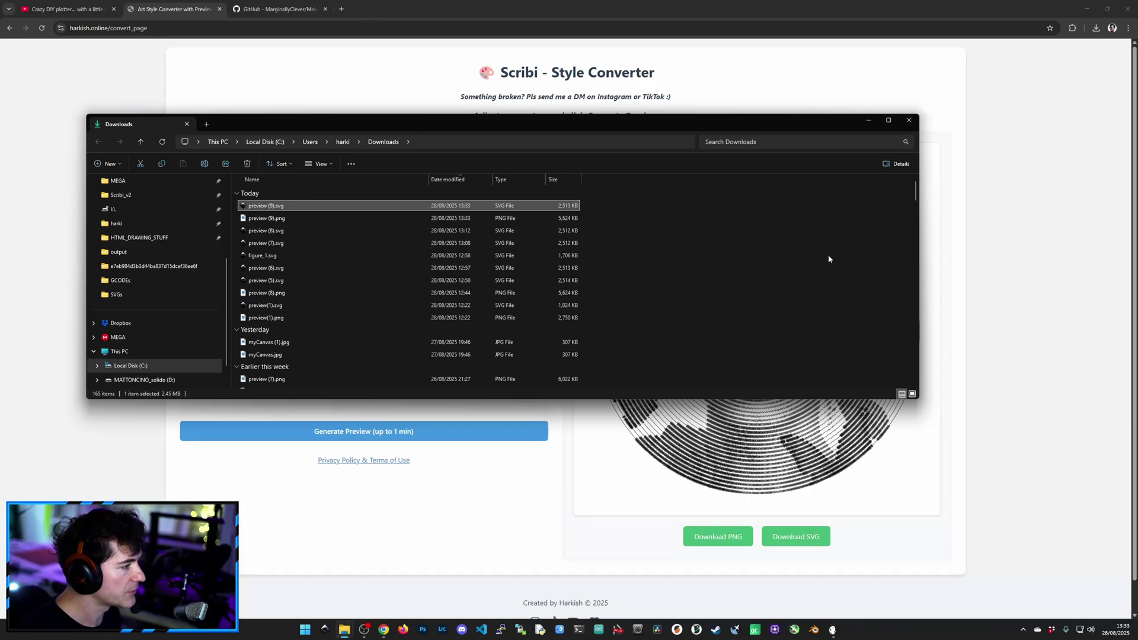
Open preview (9).svg in Inkscape and zoom in with the Node tool to inspect the spiral path's nodes.
key(Return)
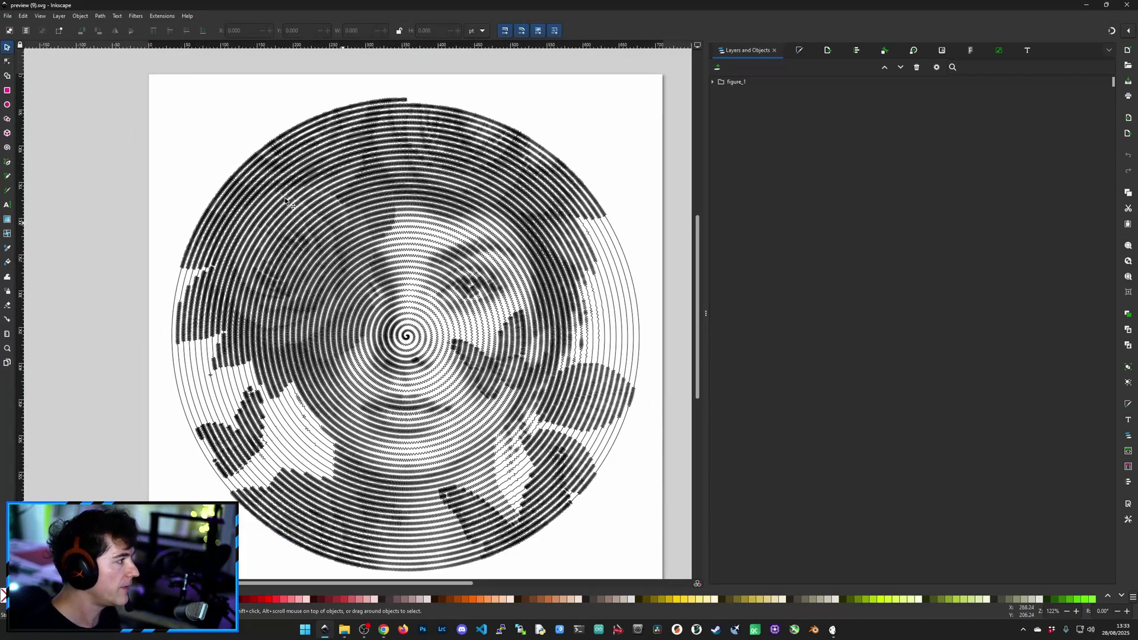
key(n)
middle_drag(218, 330, 283, 262)
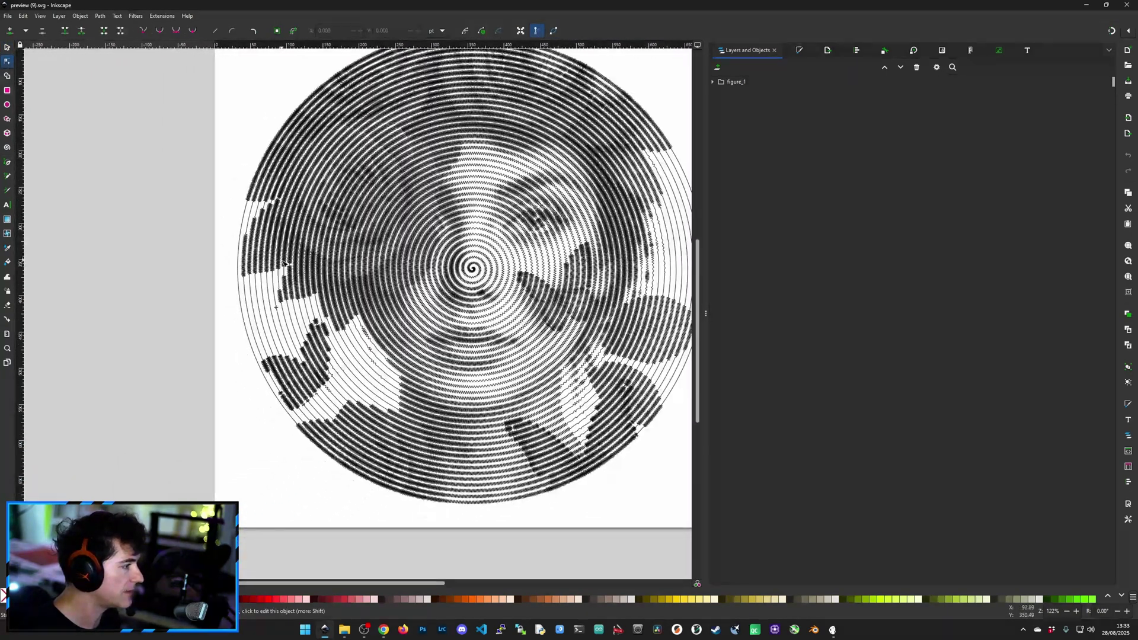
ctrl+scroll(282, 262, up, 2)
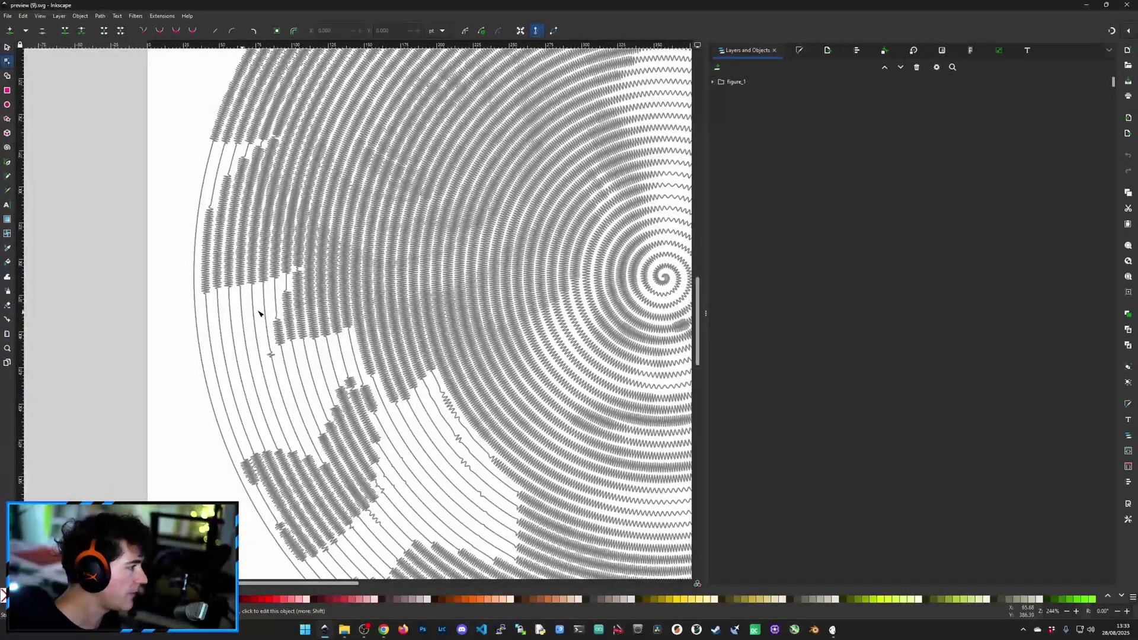
click(295, 288)
middle_drag(296, 289, 96, 285)
scroll(355, 314, right, 10)
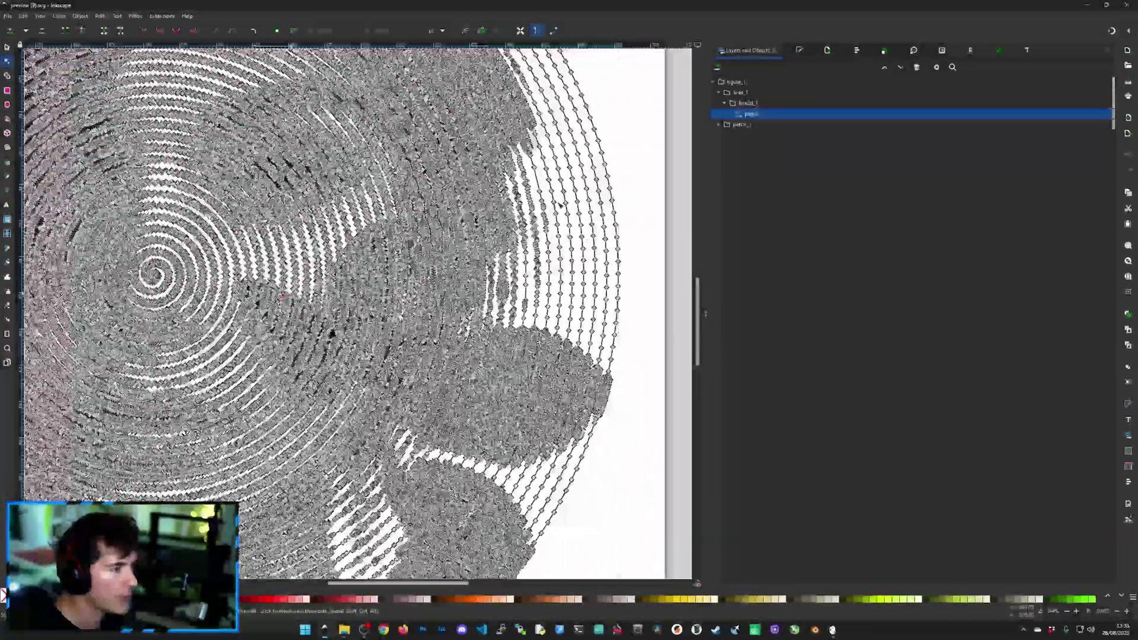
Back in Scribi, generate Ondine previews in Lines Vertical mode, then Lines Horizontal mode.
key(alt+Tab)
click(329, 255)
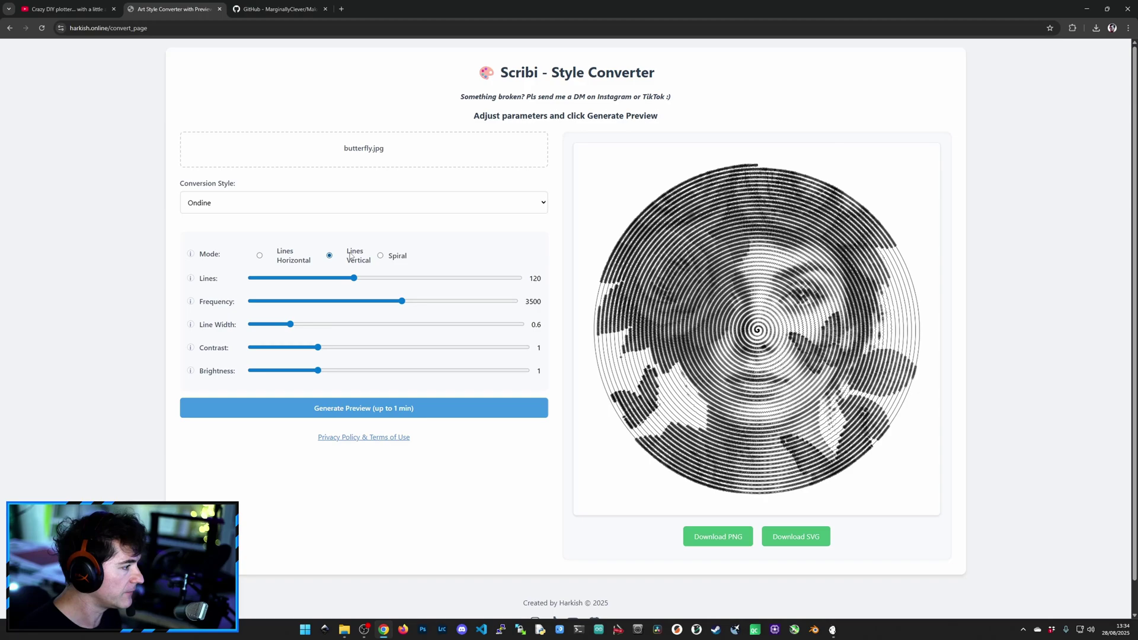
click(375, 406)
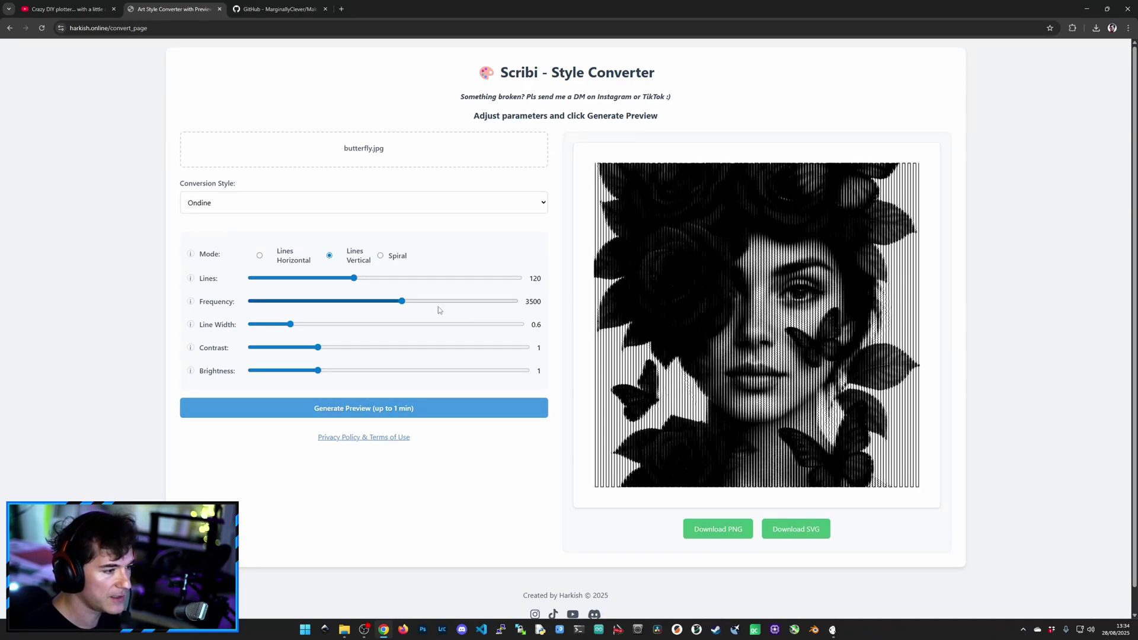
click(260, 256)
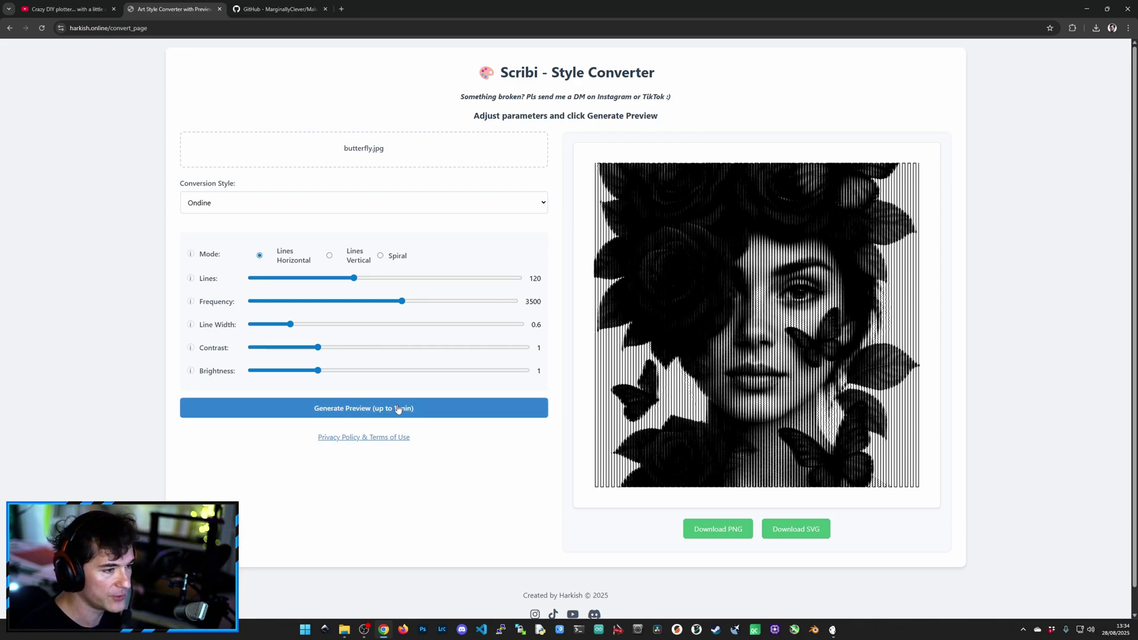
click(355, 409)
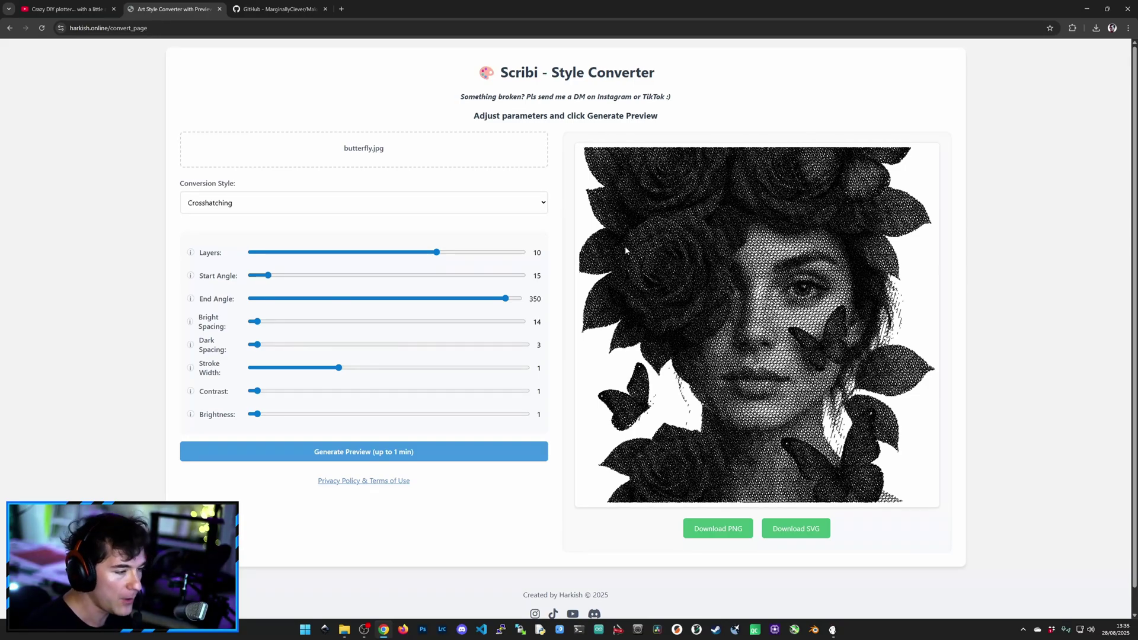
From the Makelangelo-software GitHub repository, open Releases and then the Nightly Builds release.
click(297, 8)
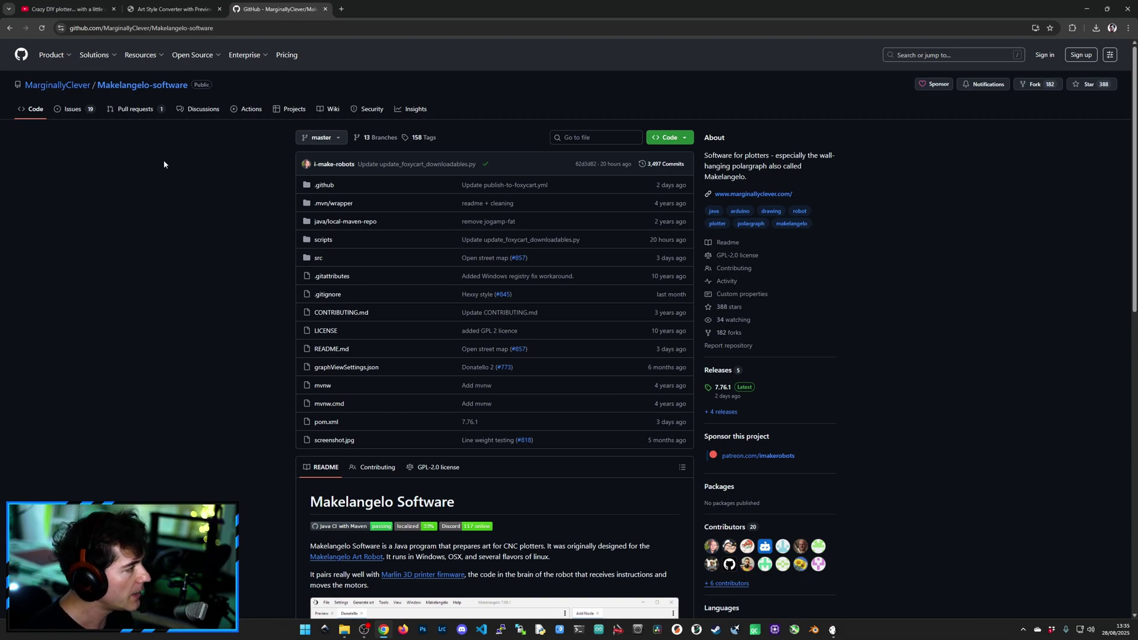
scroll(398, 251, down, 2)
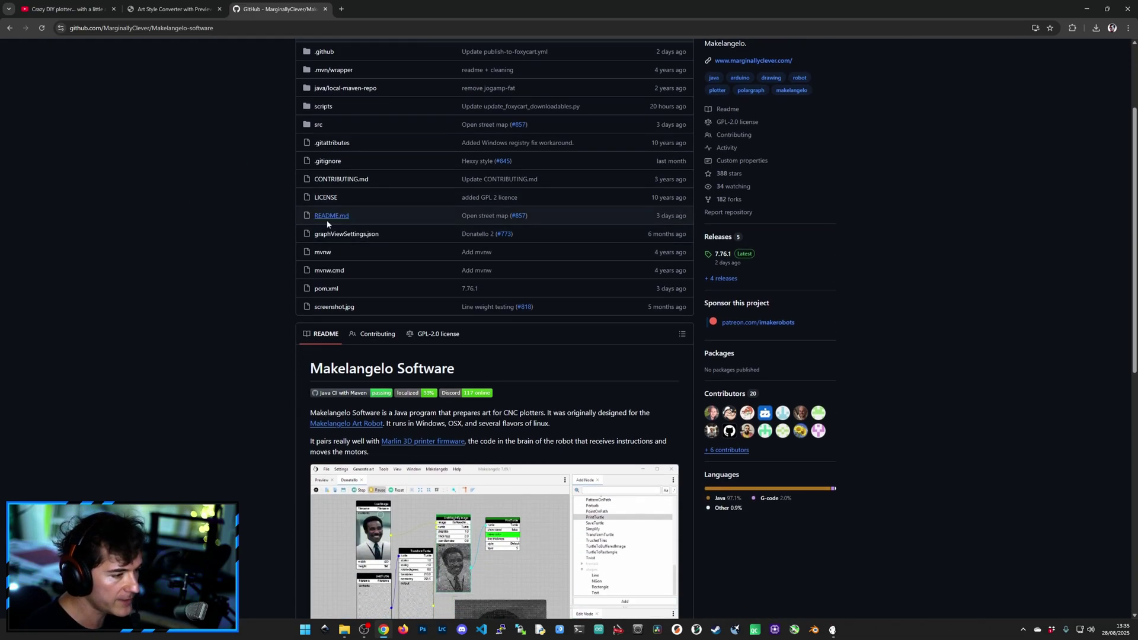
scroll(327, 223, up, 2)
scroll(494, 238, down, 1)
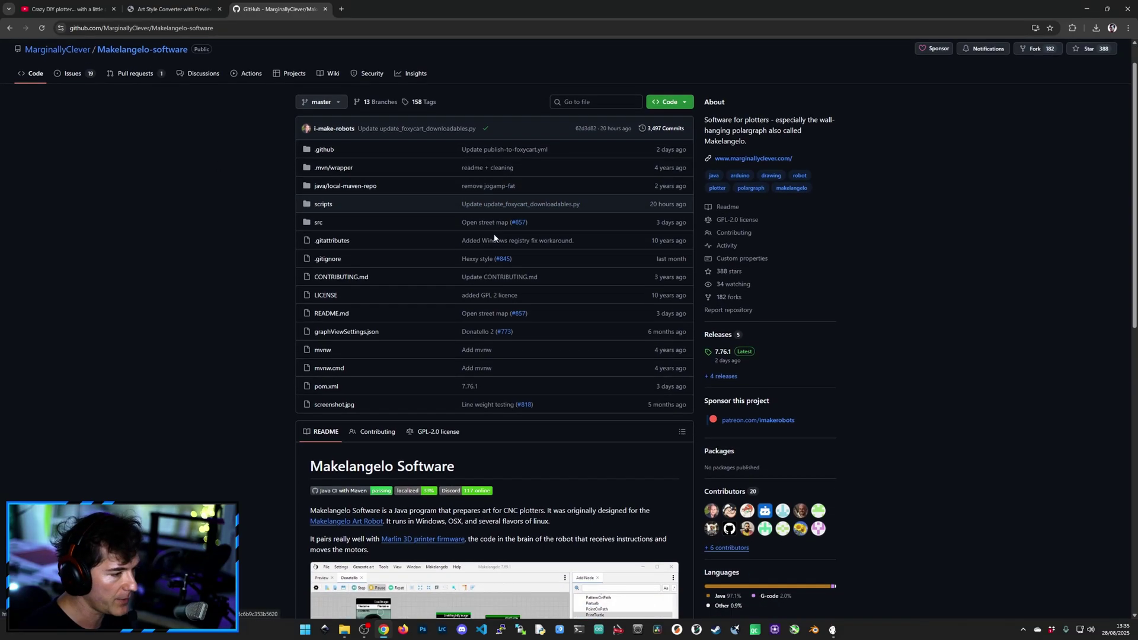
scroll(701, 342, down, 1)
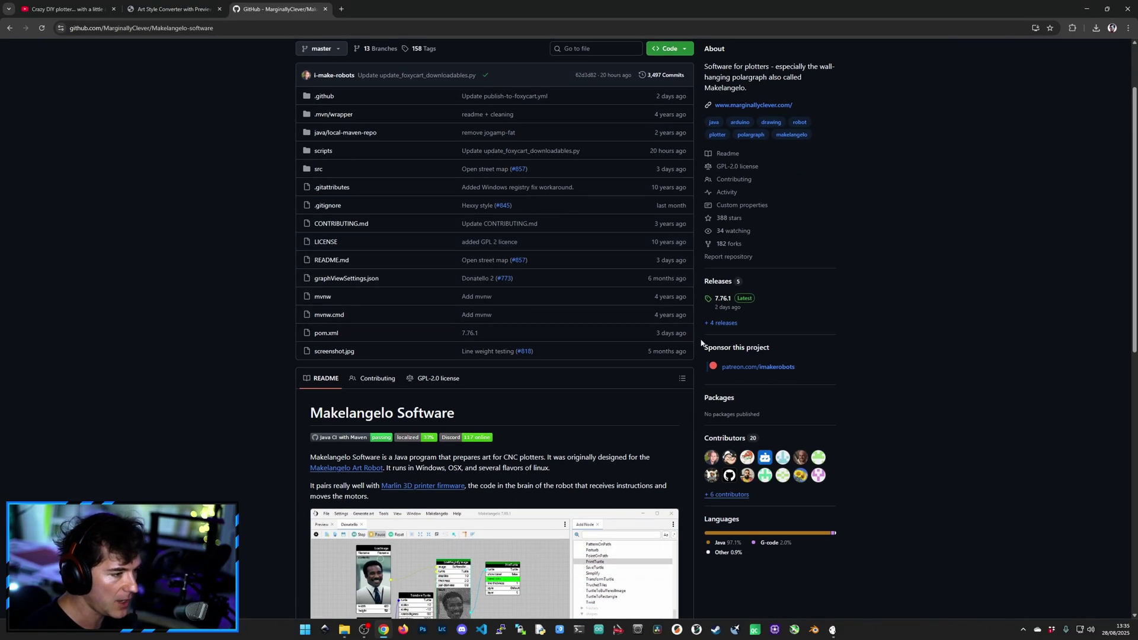
click(719, 282)
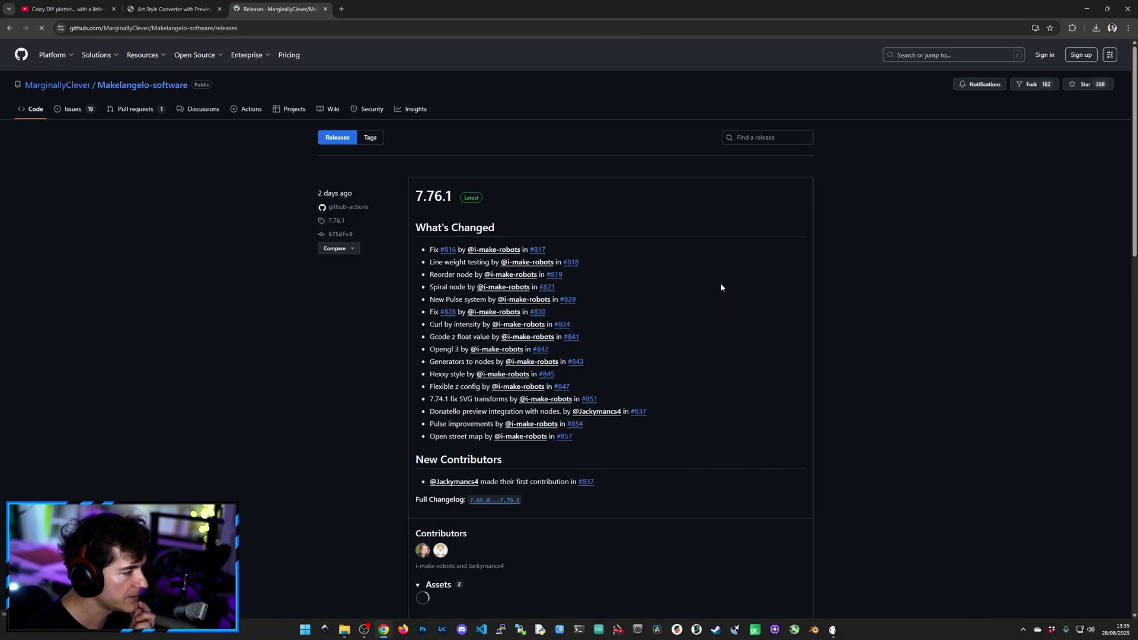
scroll(697, 294, down, 15)
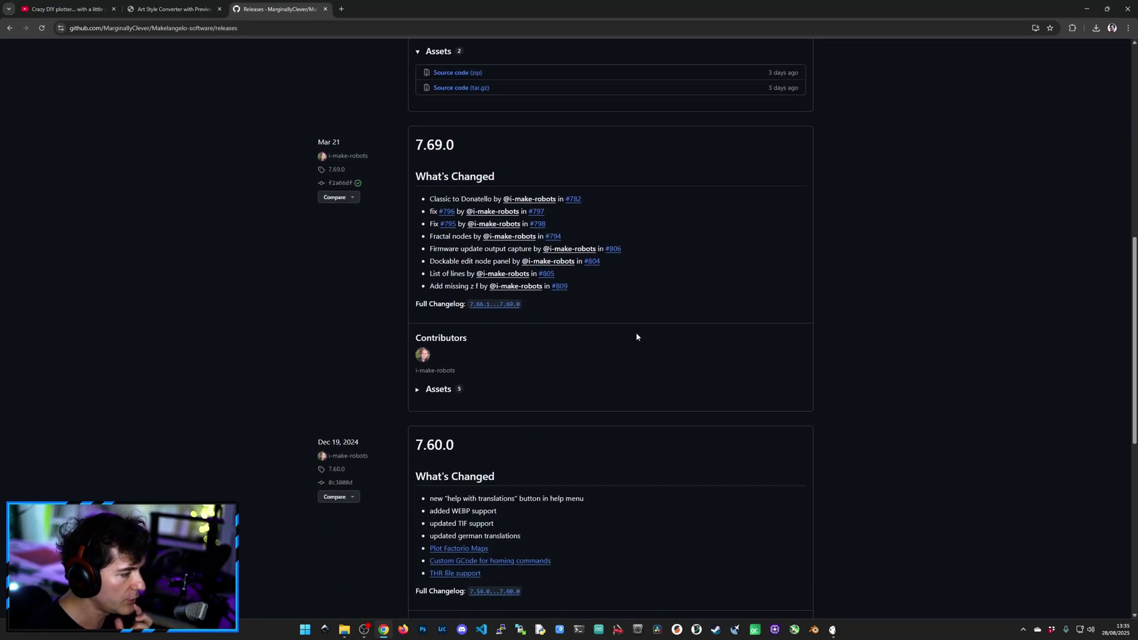
scroll(636, 336, down, 3)
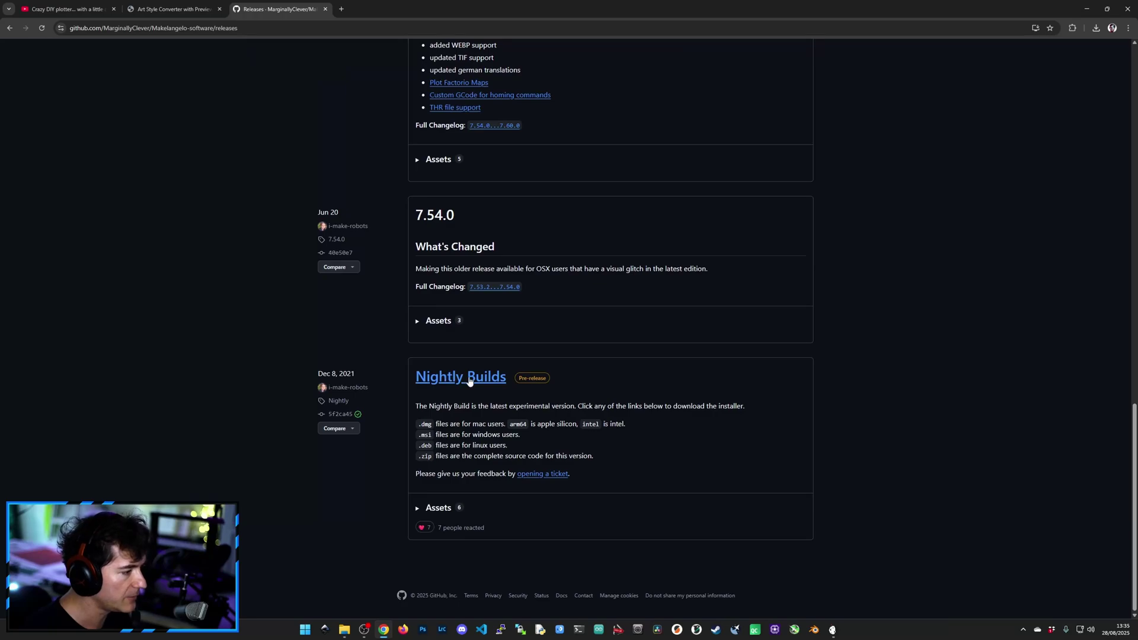
click(474, 379)
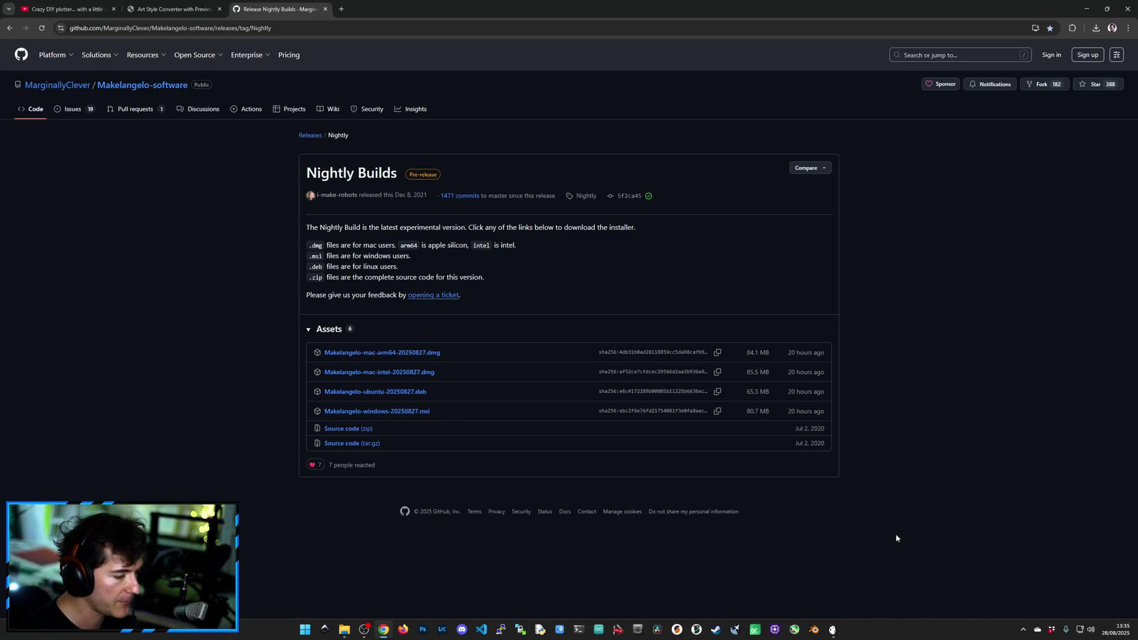
Open butterfly.jpg from Pictures in Makelangelo via File > Open File.
click(833, 629)
scroll(574, 330, down, 5)
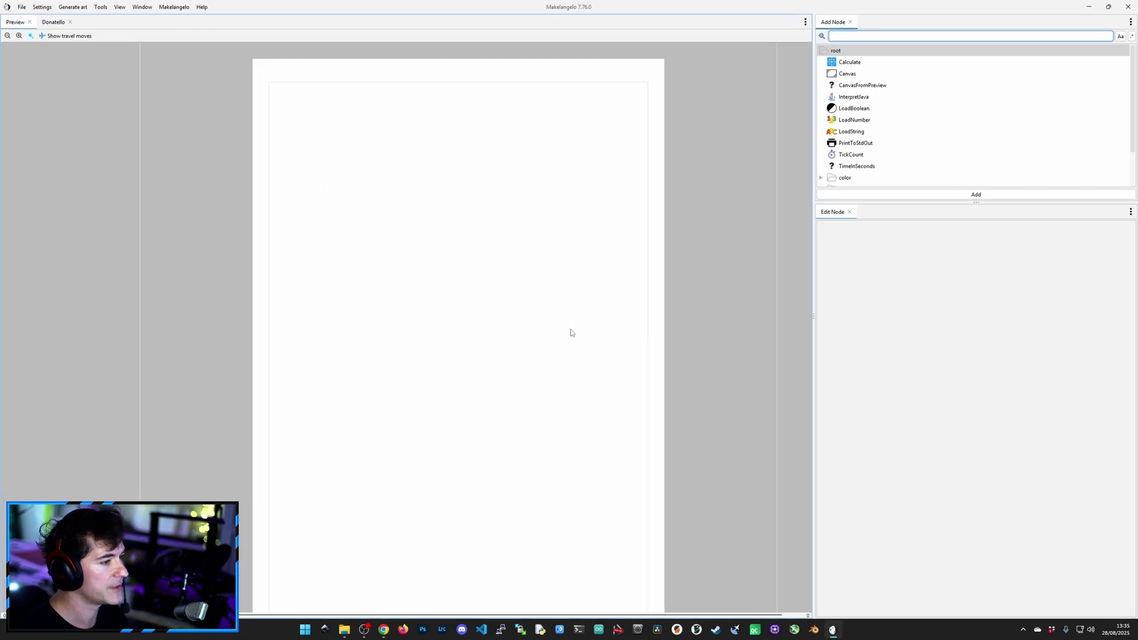
click(22, 7)
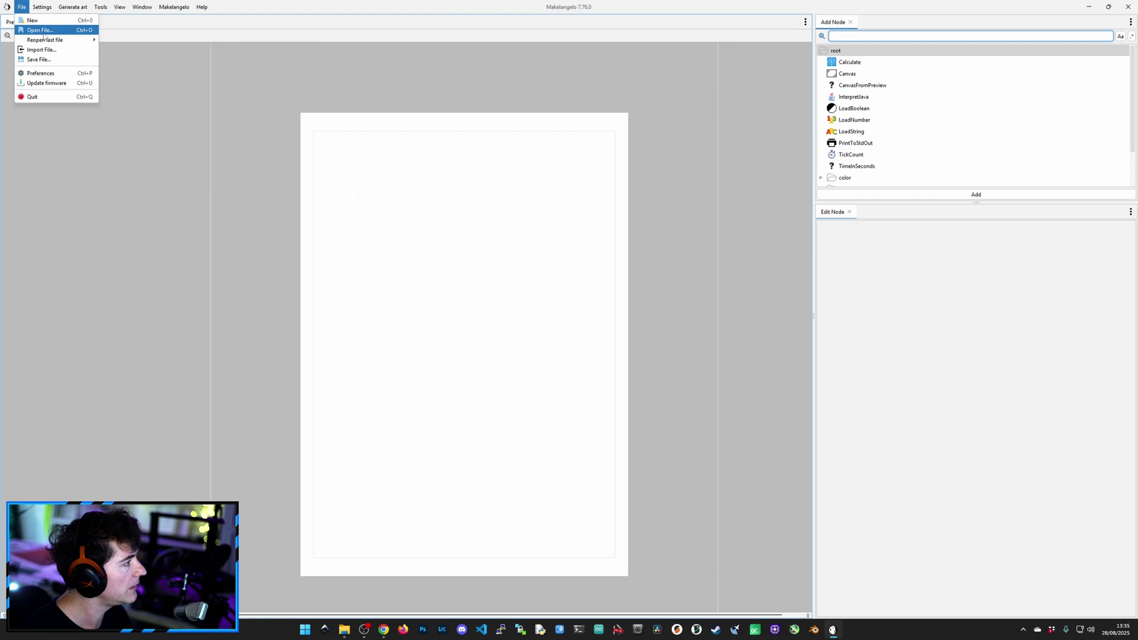
click(41, 30)
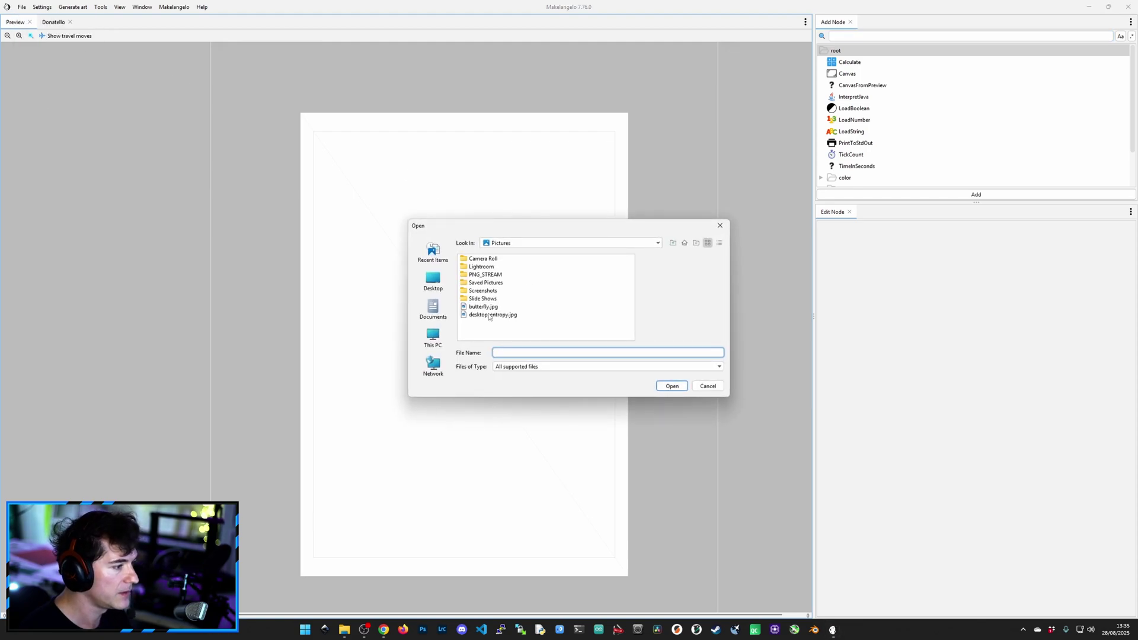
click(481, 307)
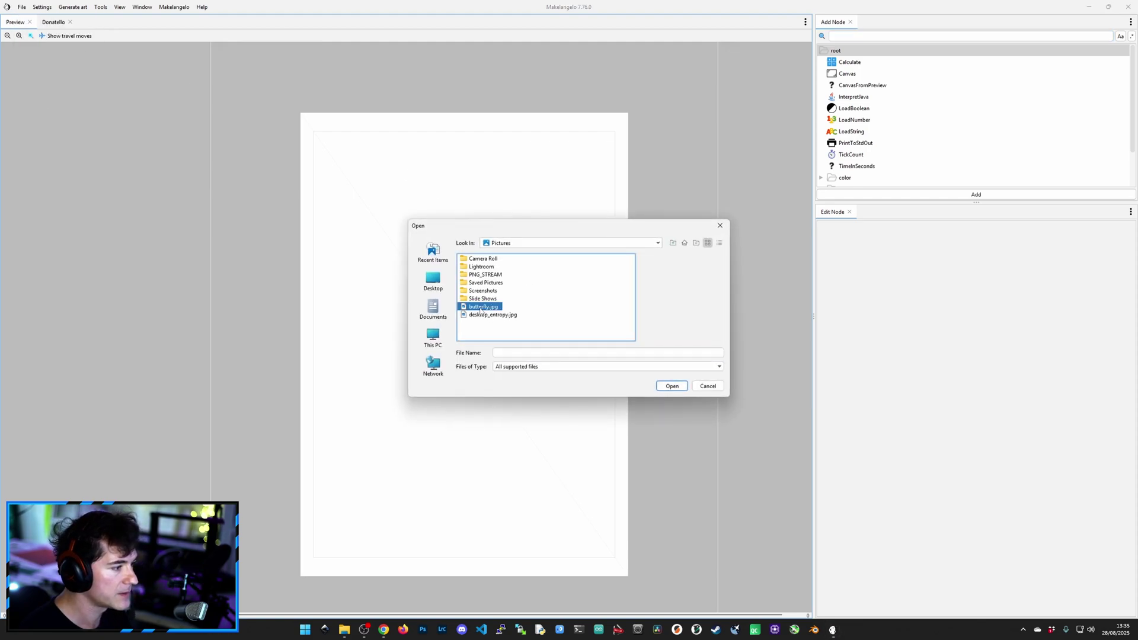
click(680, 388)
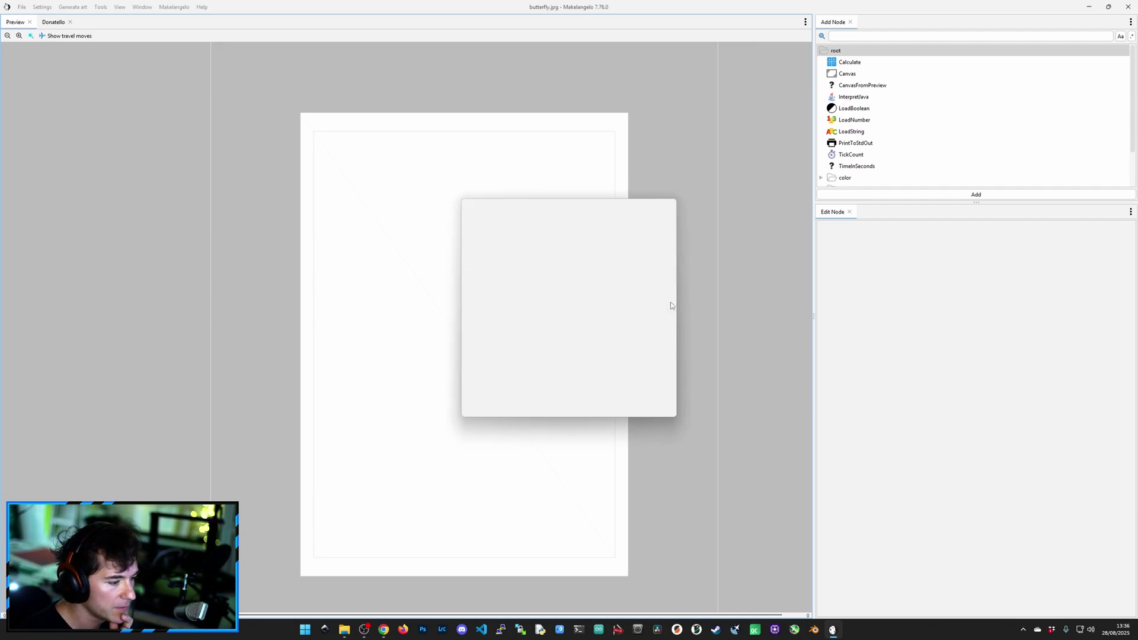
Move the load preview aside, keep the image fitted to the paper, and leave the Boxy style.
drag(564, 203, 768, 191)
scroll(454, 335, up, 5)
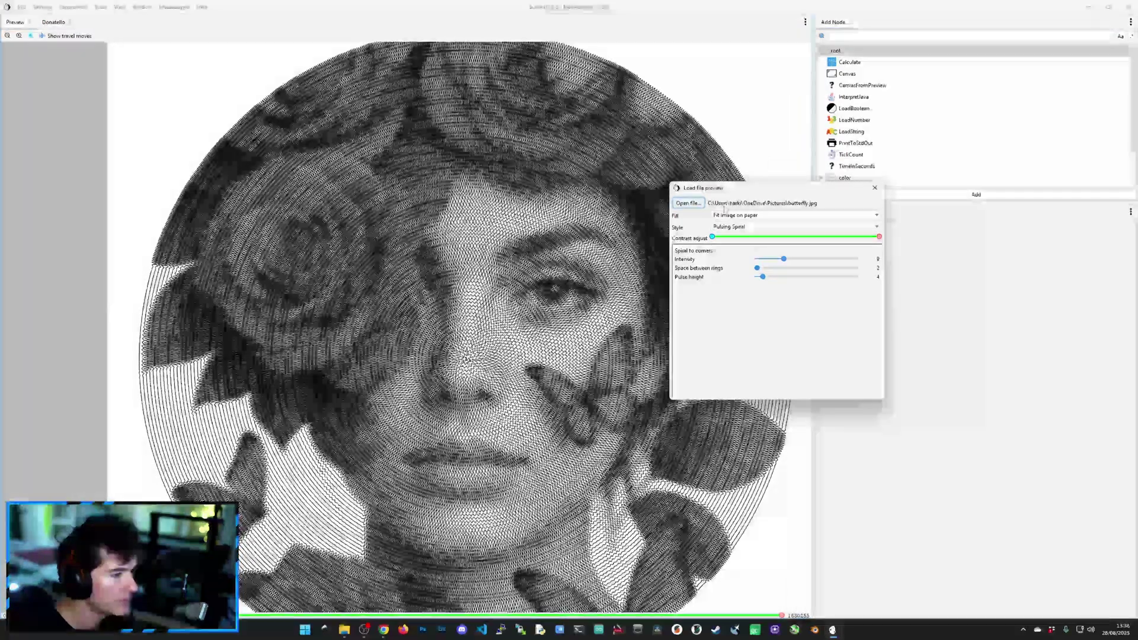
drag(702, 188, 808, 170)
click(839, 197)
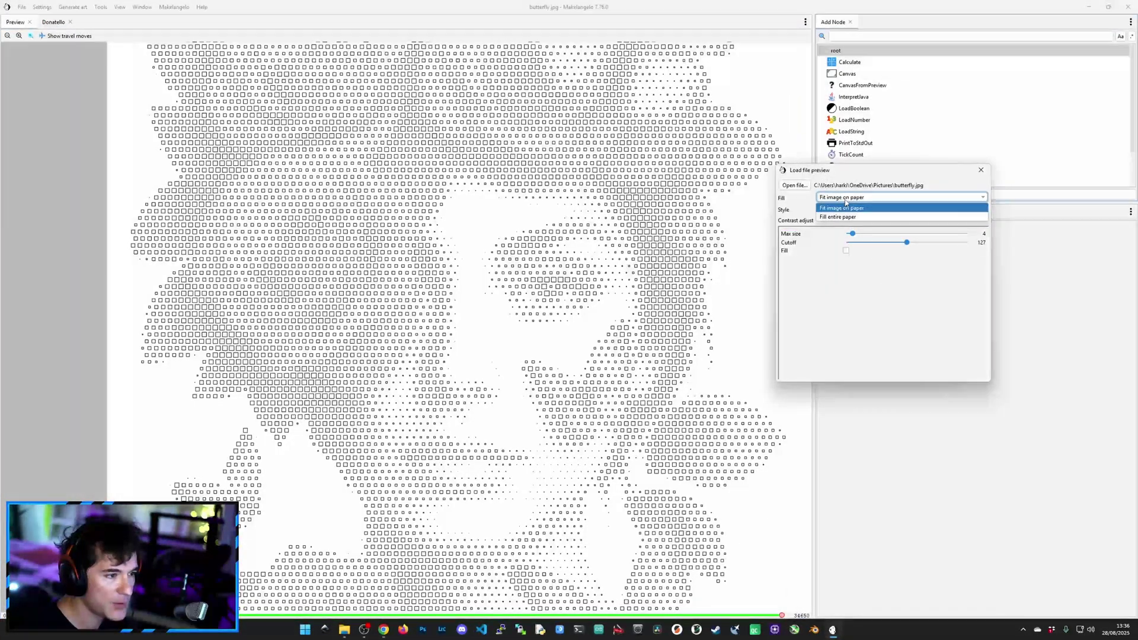
click(844, 208)
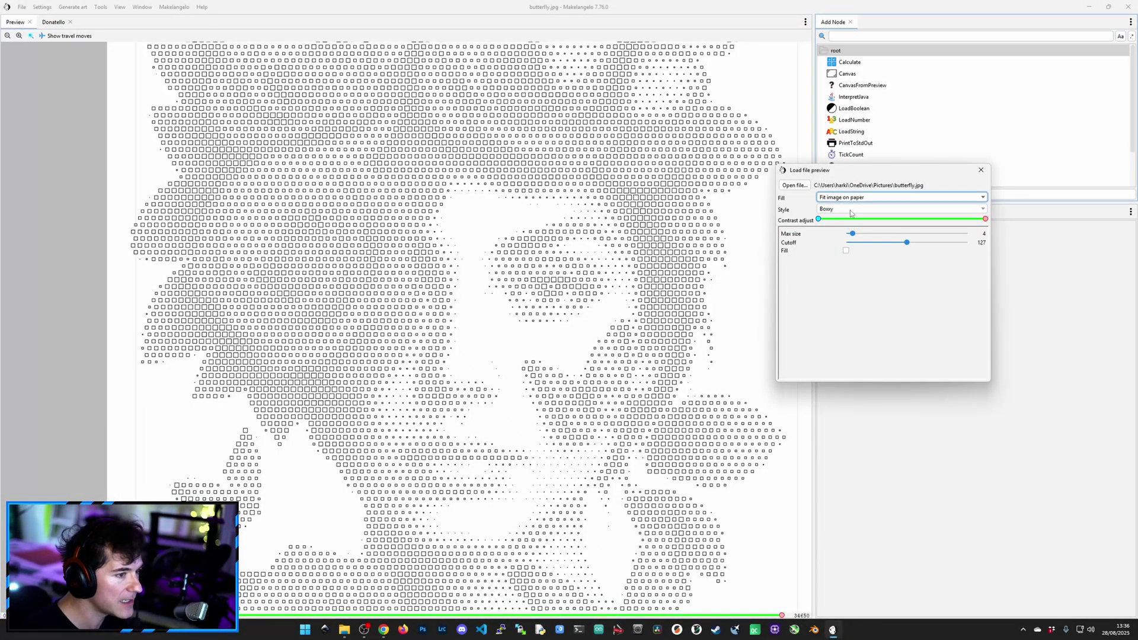
click(851, 209)
click(850, 209)
click(850, 209)
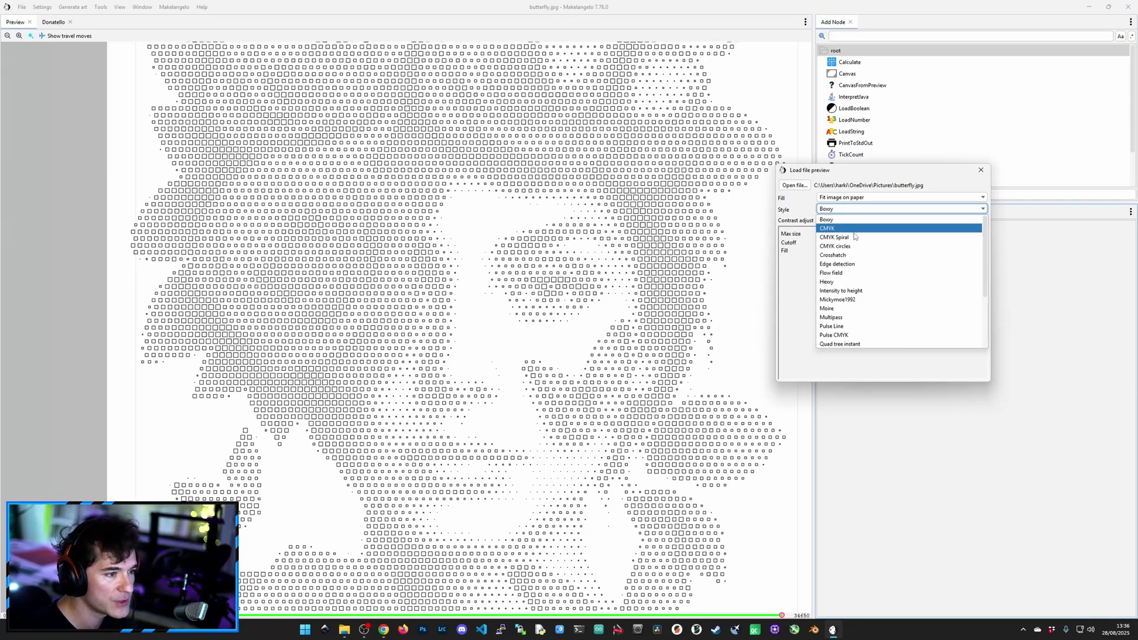
click(843, 209)
Switch the portrait to the Crosshatch style.
click(842, 210)
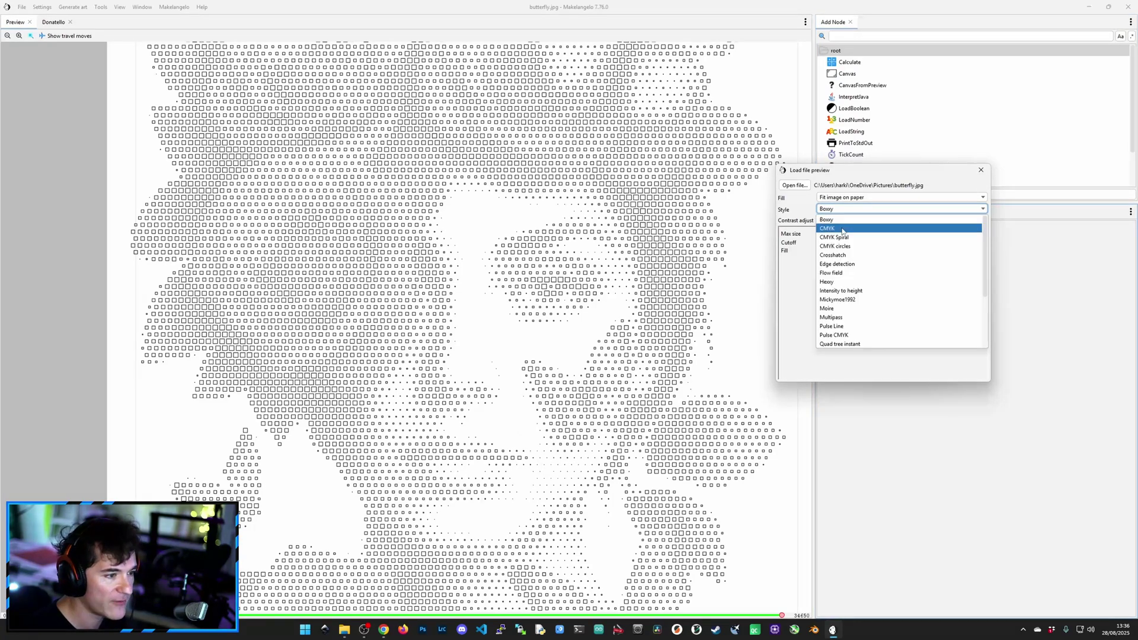
click(833, 255)
mouse_move(826, 173)
mouse_down()
mouse_move(837, 165)
mouse_move(817, 171)
mouse_move(827, 175)
mouse_up()
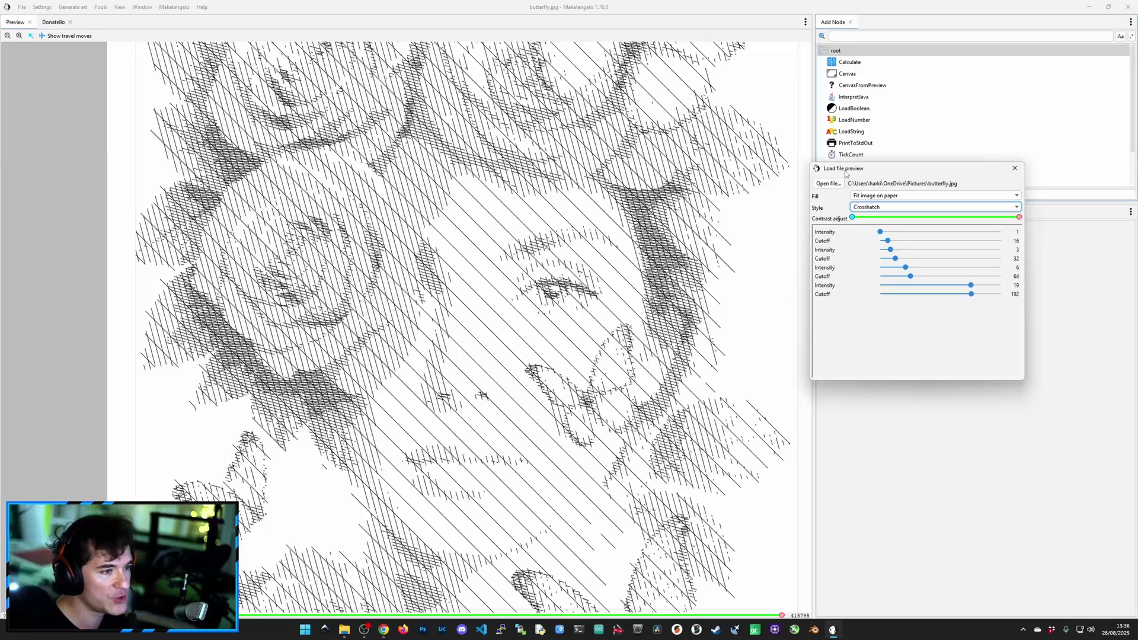
drag(845, 173, 852, 170)
Switch the portrait to the Hexy style.
click(891, 204)
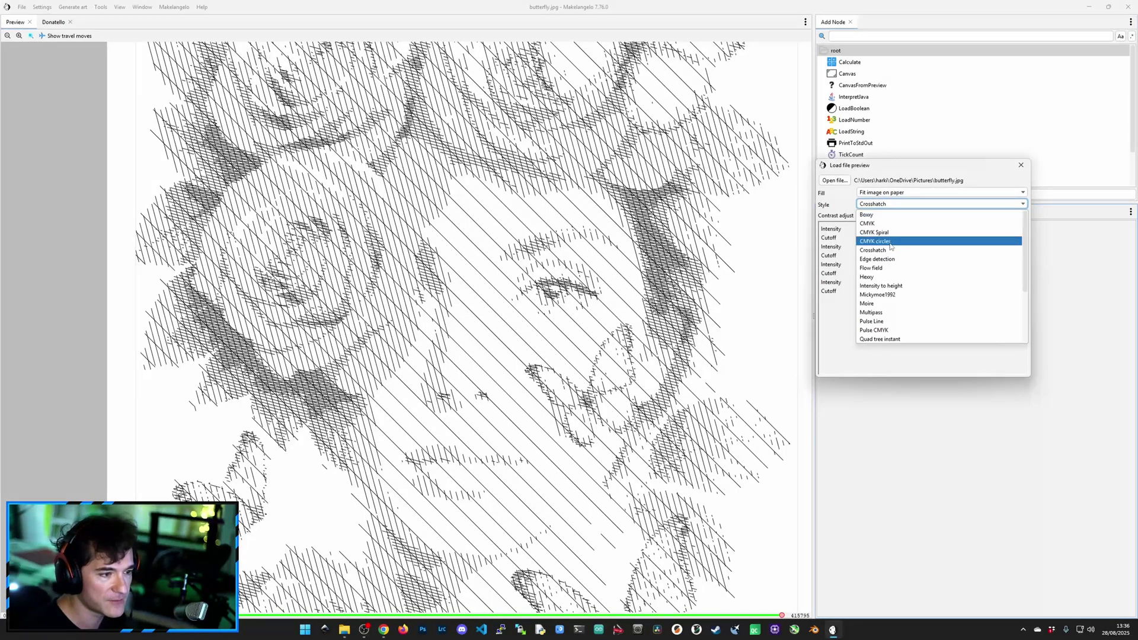
click(889, 277)
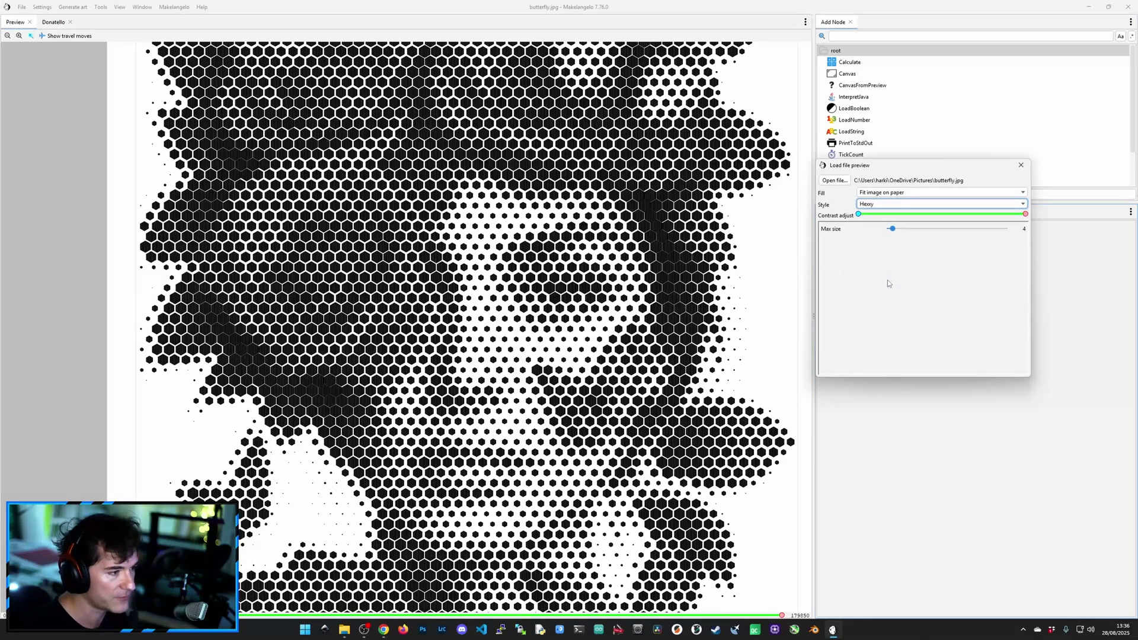
scroll(699, 242, down, 3)
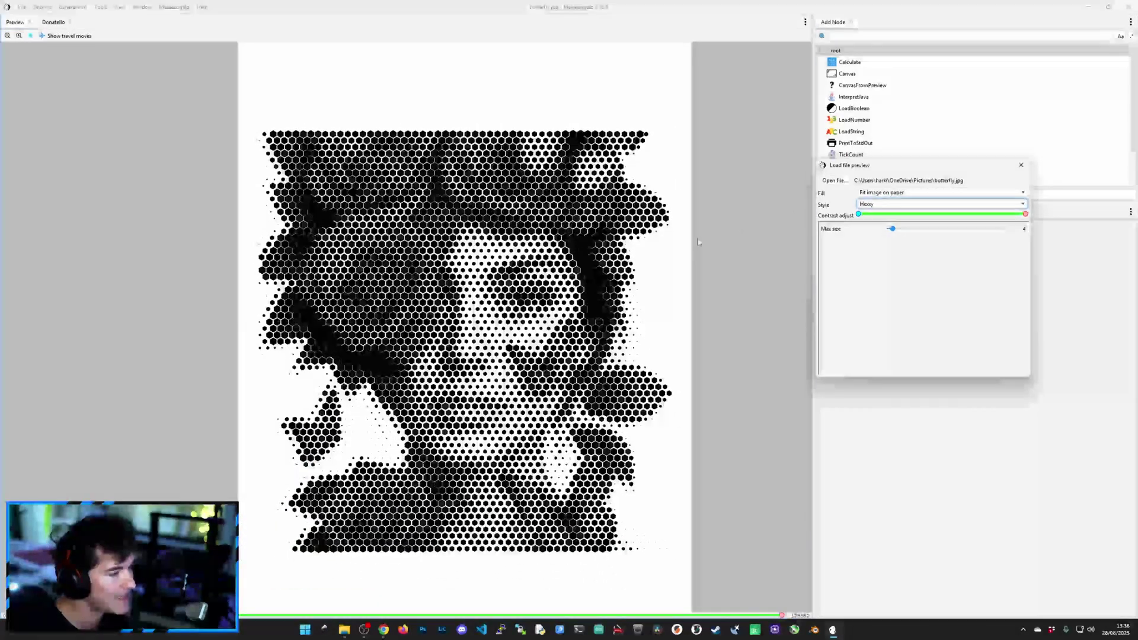
drag(877, 166, 779, 159)
Switch to the Pulsing Spiral style with Spiral to corners enabled.
click(777, 199)
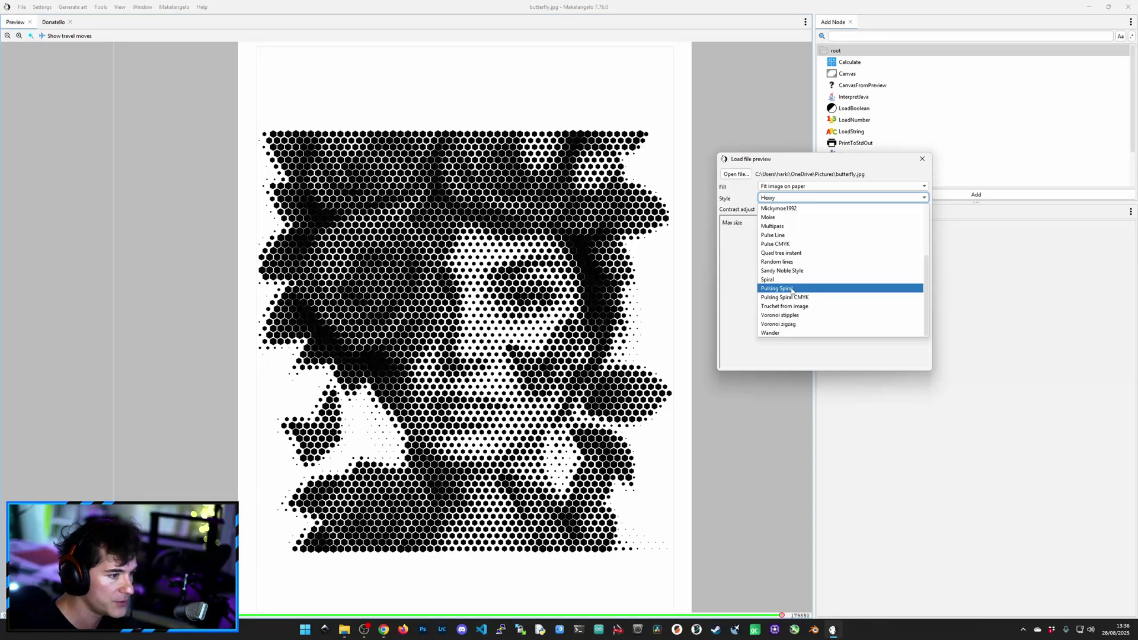
click(791, 289)
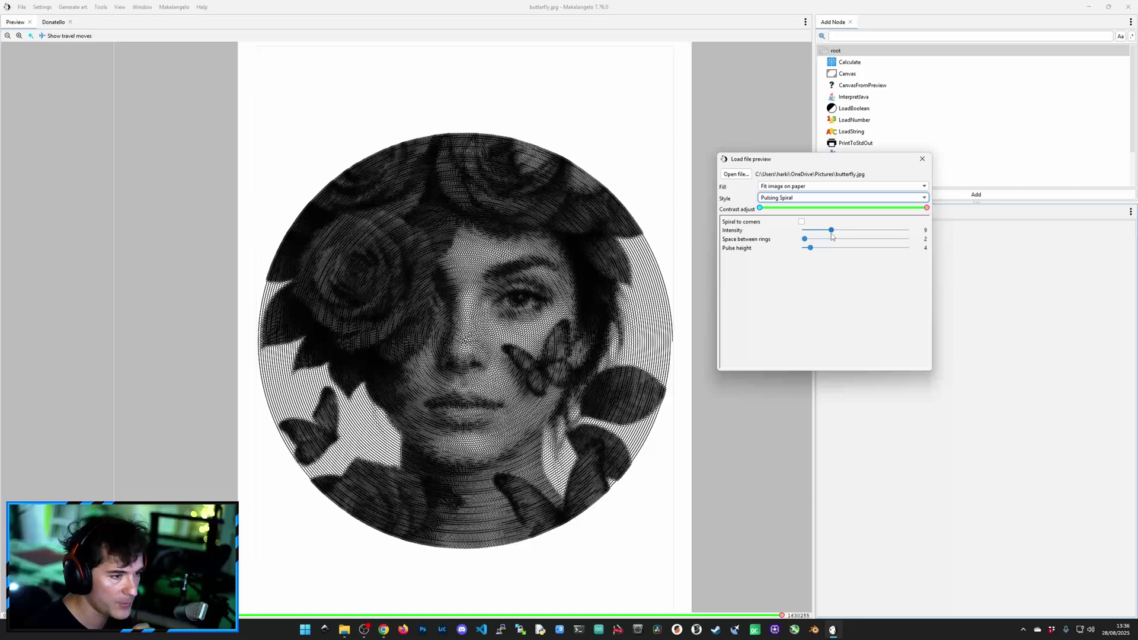
click(802, 222)
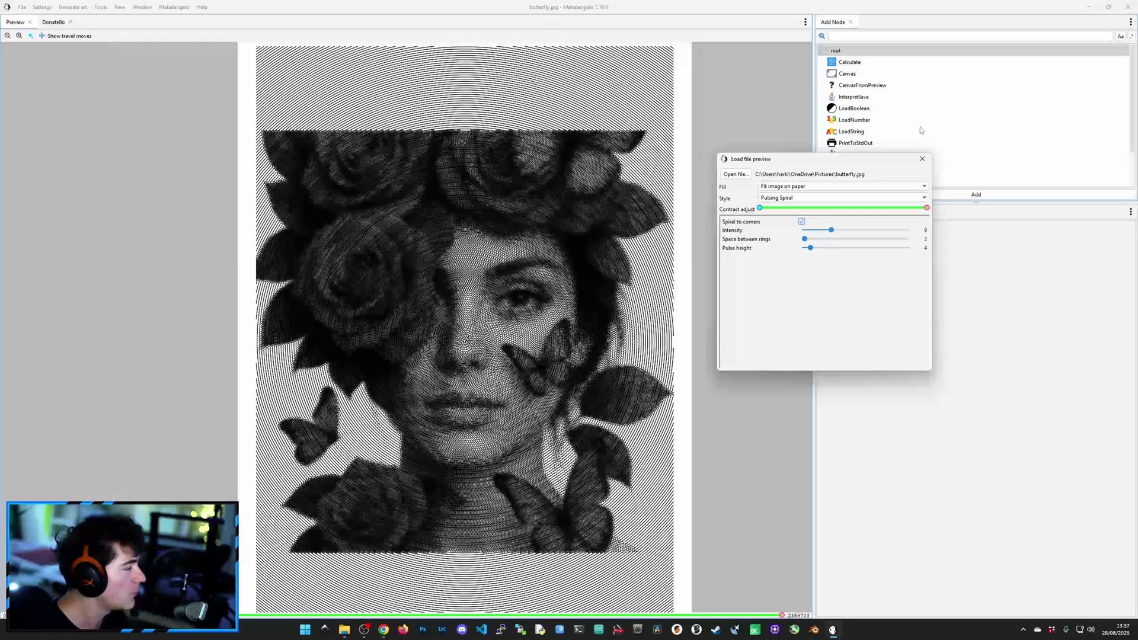
click(922, 159)
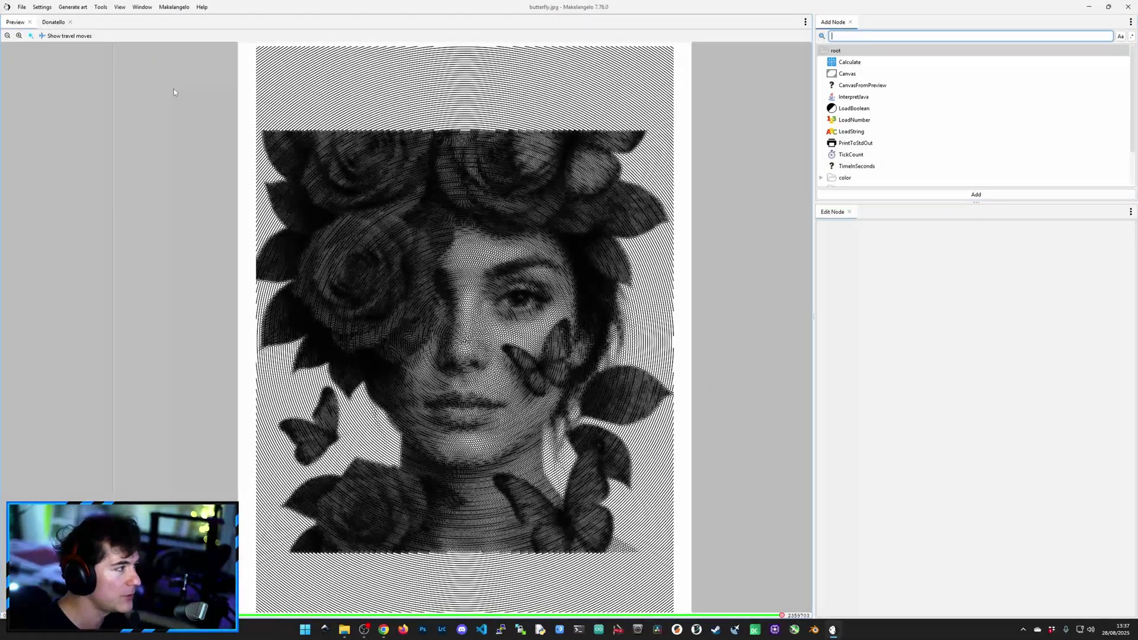
click(22, 7)
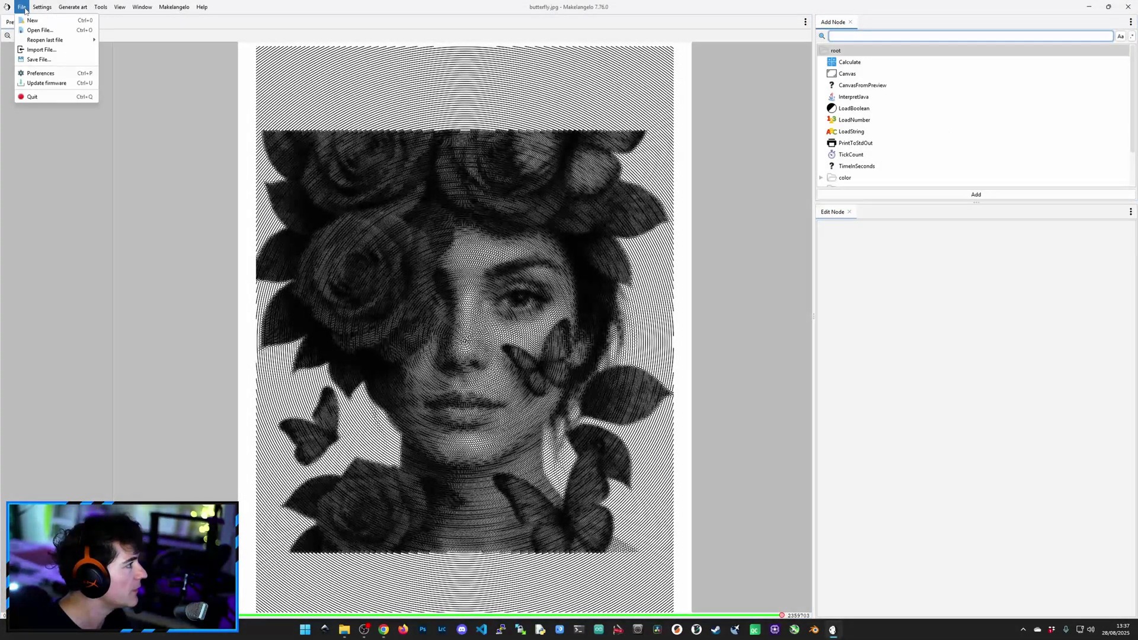
click(48, 60)
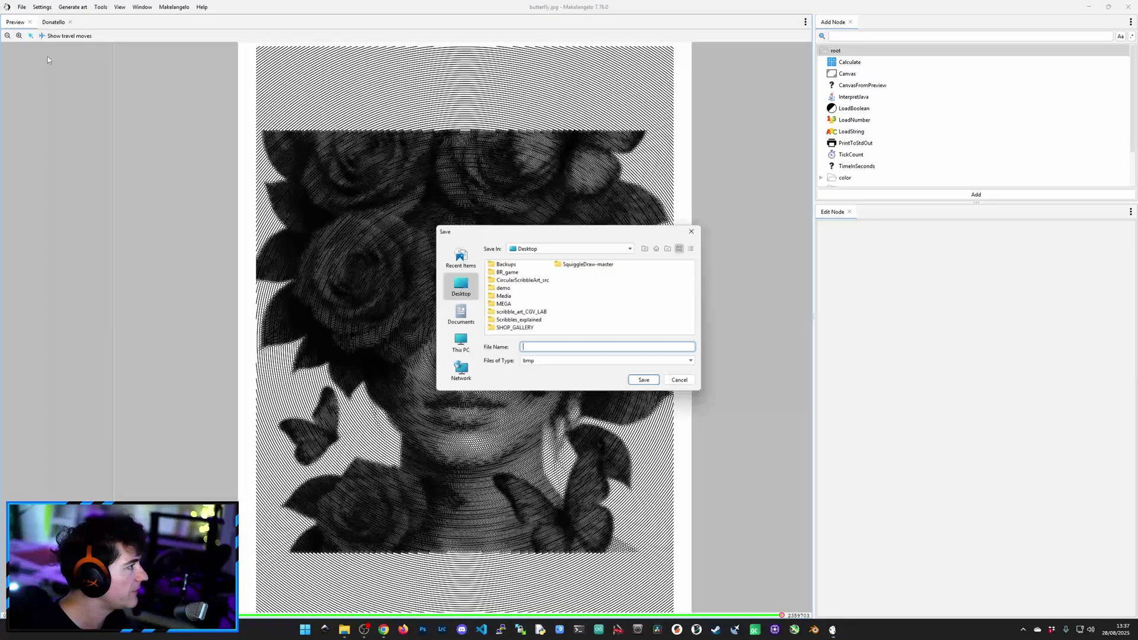
click(604, 360)
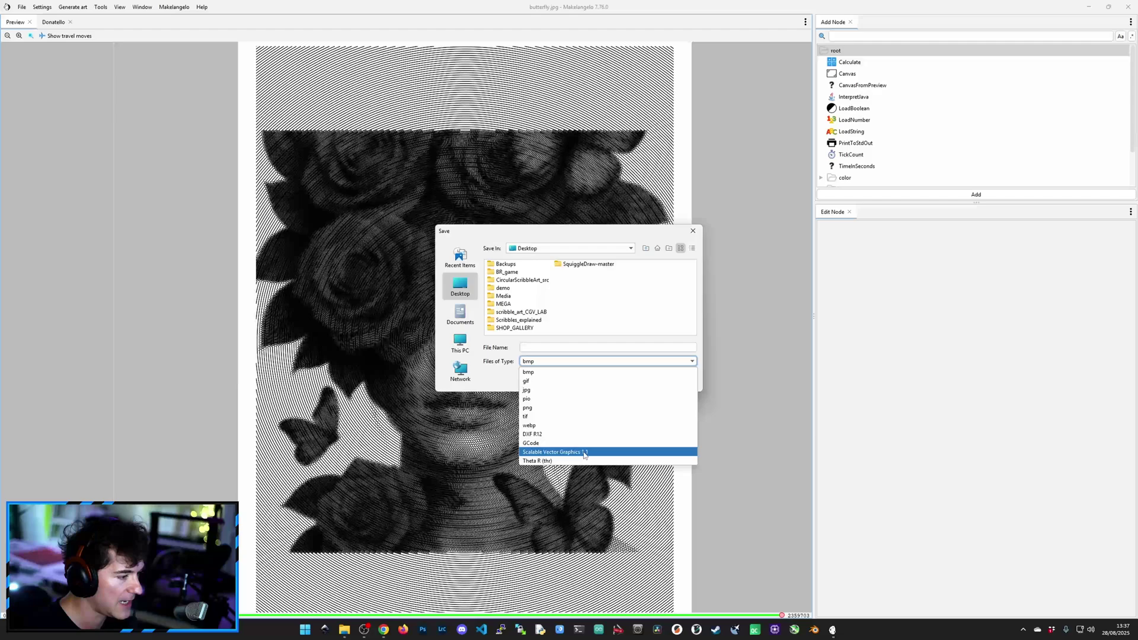
click(541, 408)
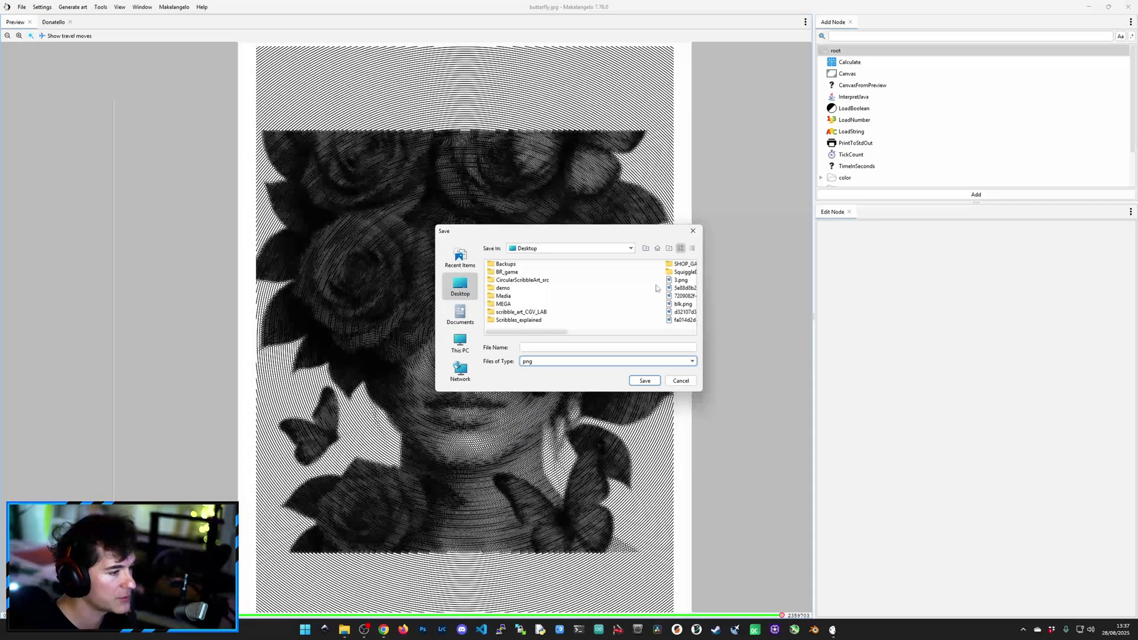
click(680, 380)
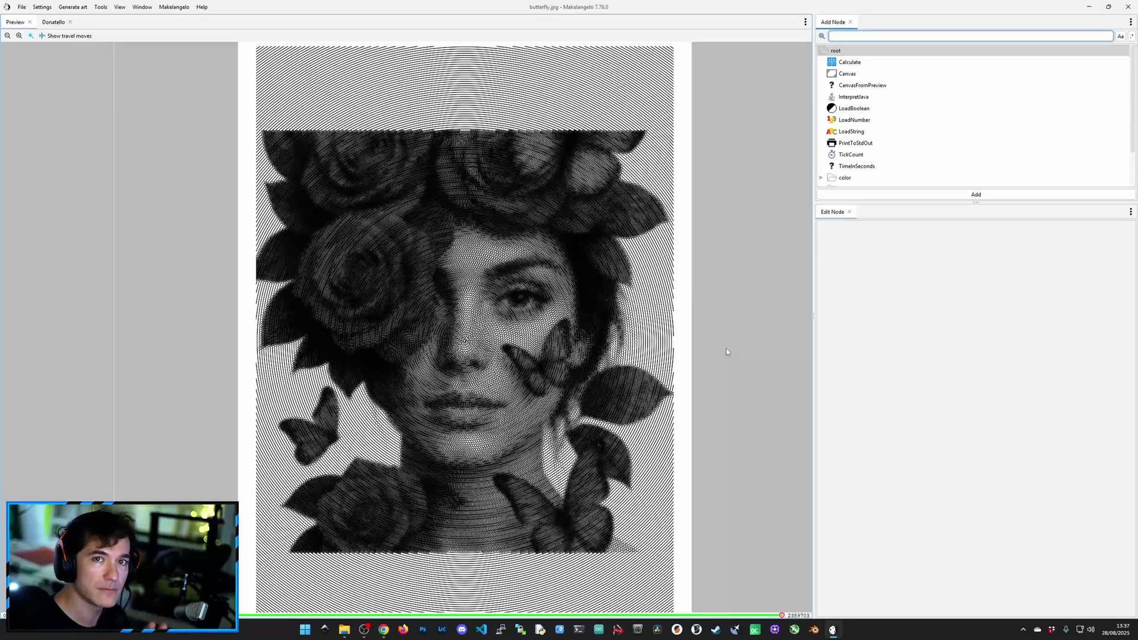